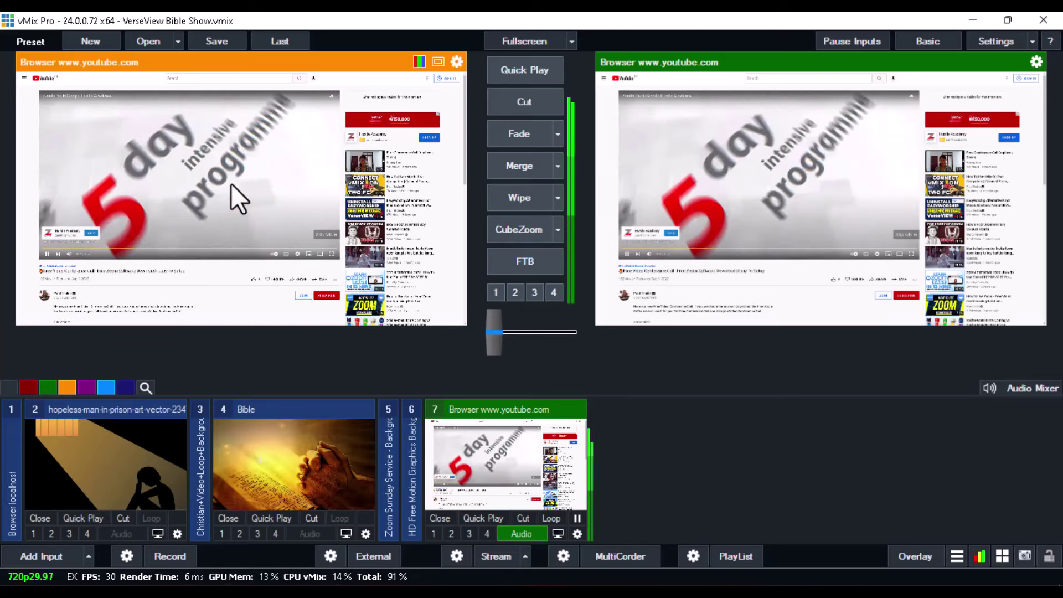
Test pausing and resuming the YouTube video directly within the preview of the browser input.
click(215, 183)
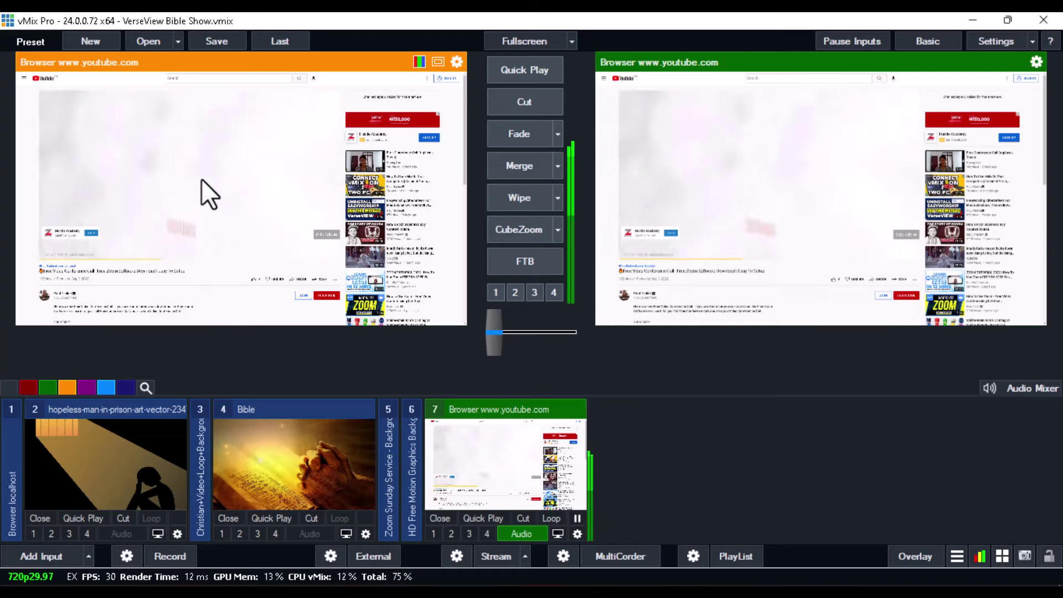
click(201, 179)
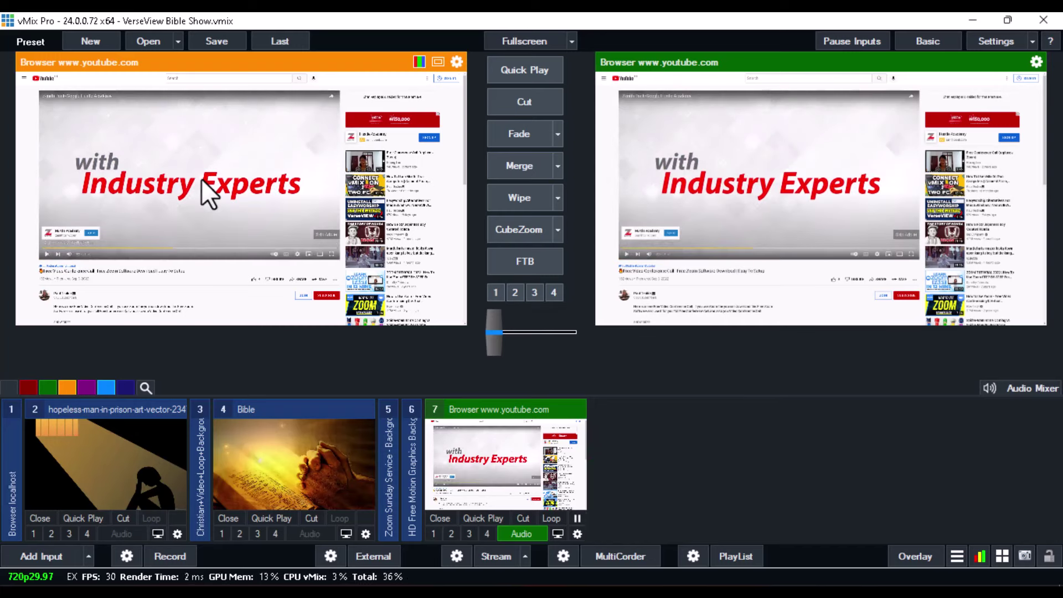
click(223, 180)
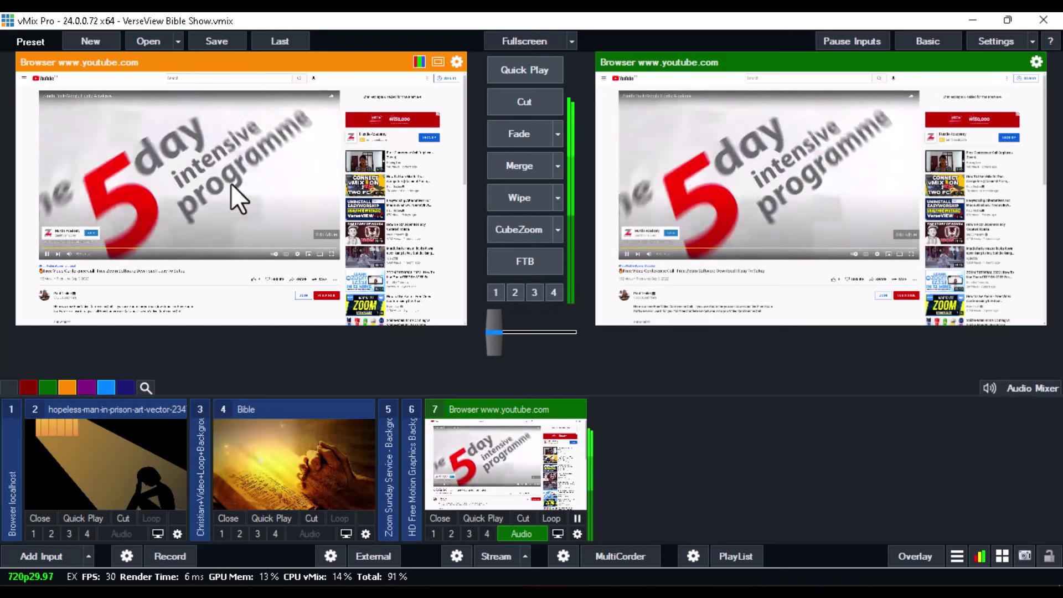
click(215, 183)
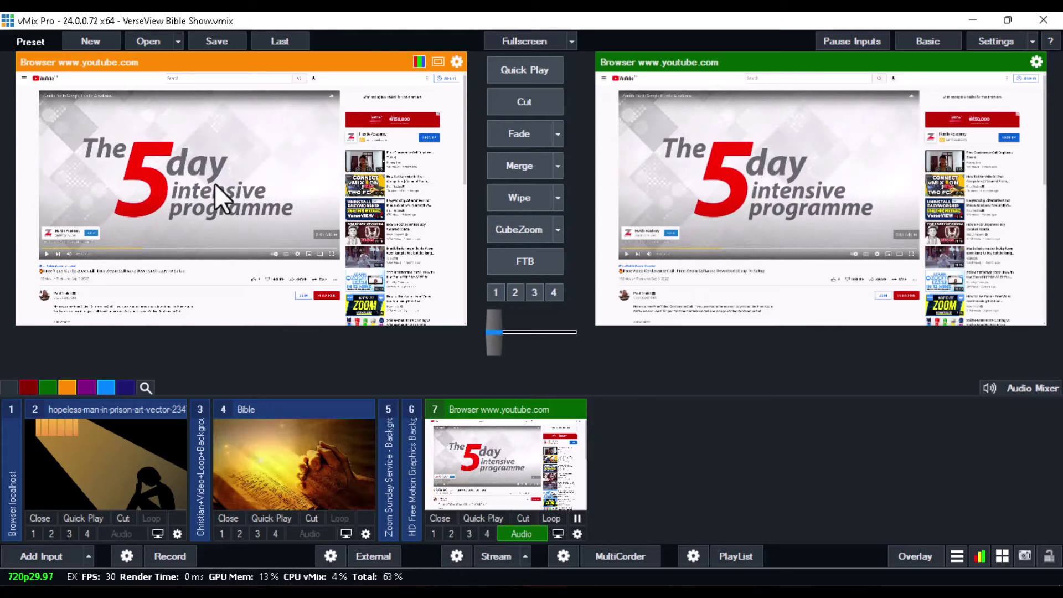
Switch to Chrome and open the list of uploaded videos on the signed-in YouTube account's own channel.
key(alt+Tab)
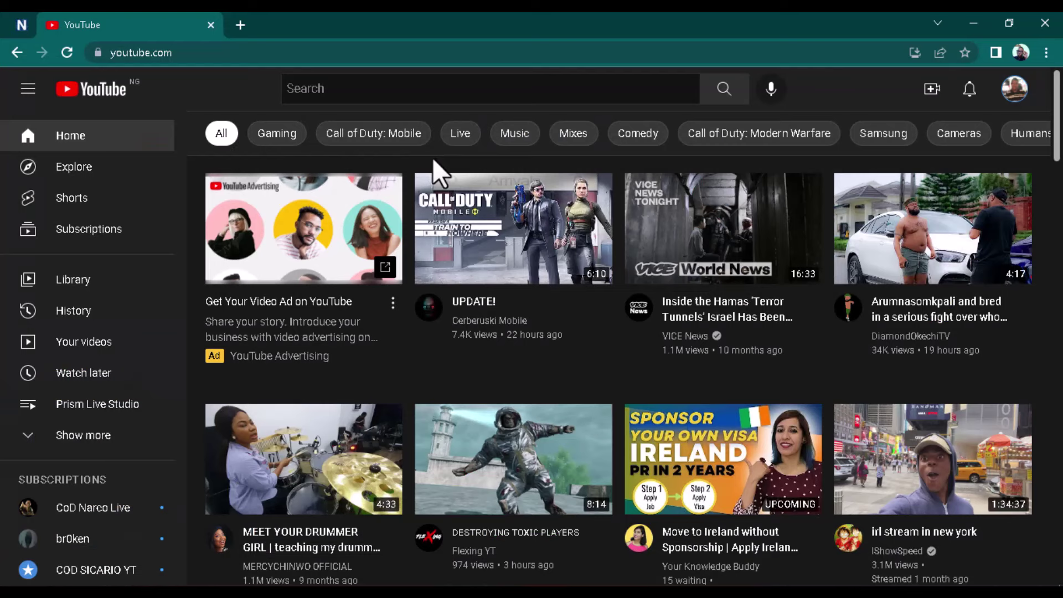
click(1024, 99)
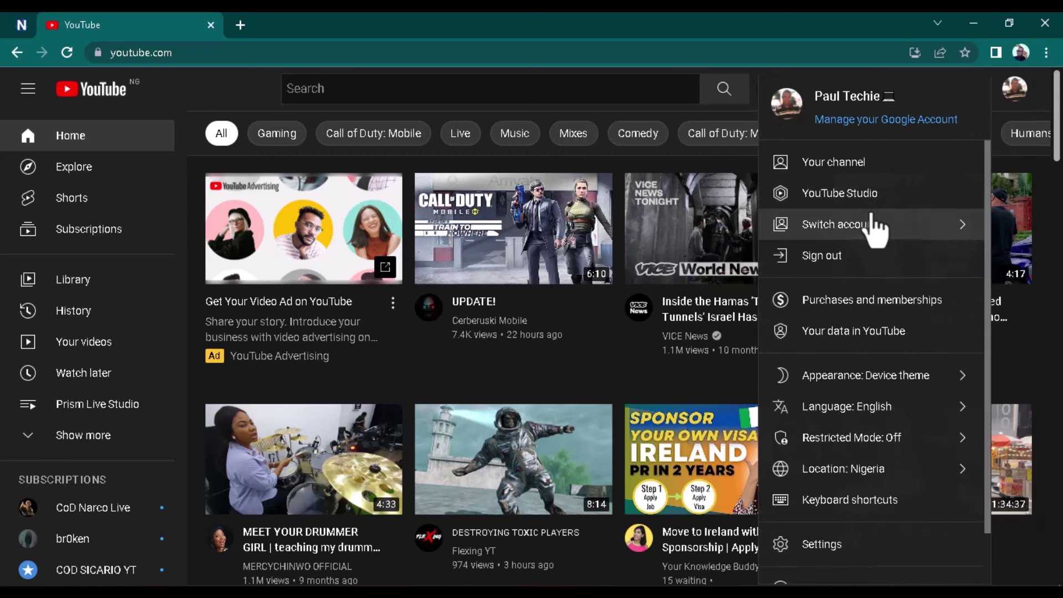
click(842, 169)
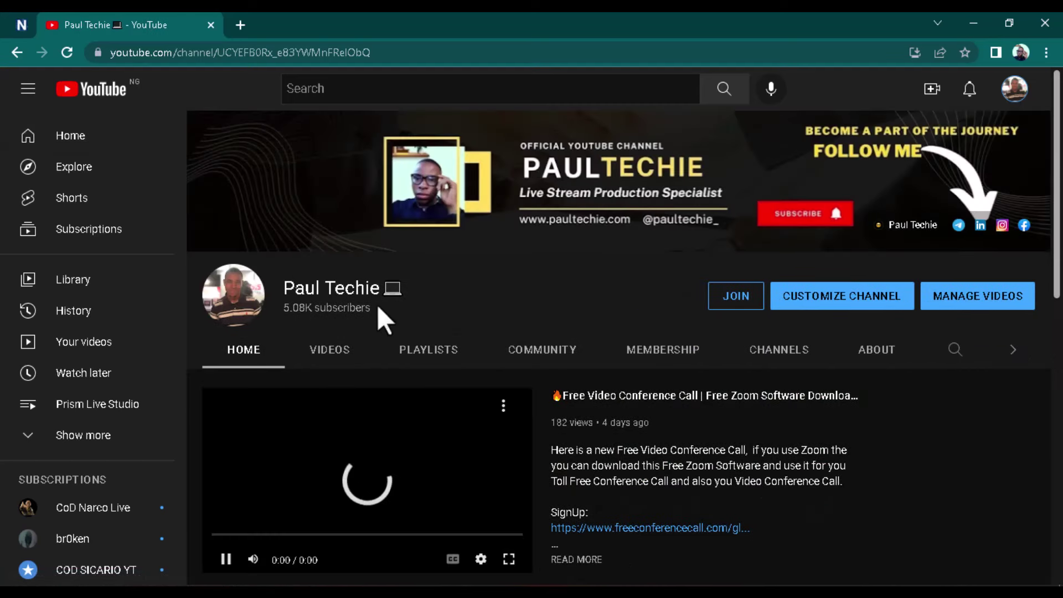
click(330, 357)
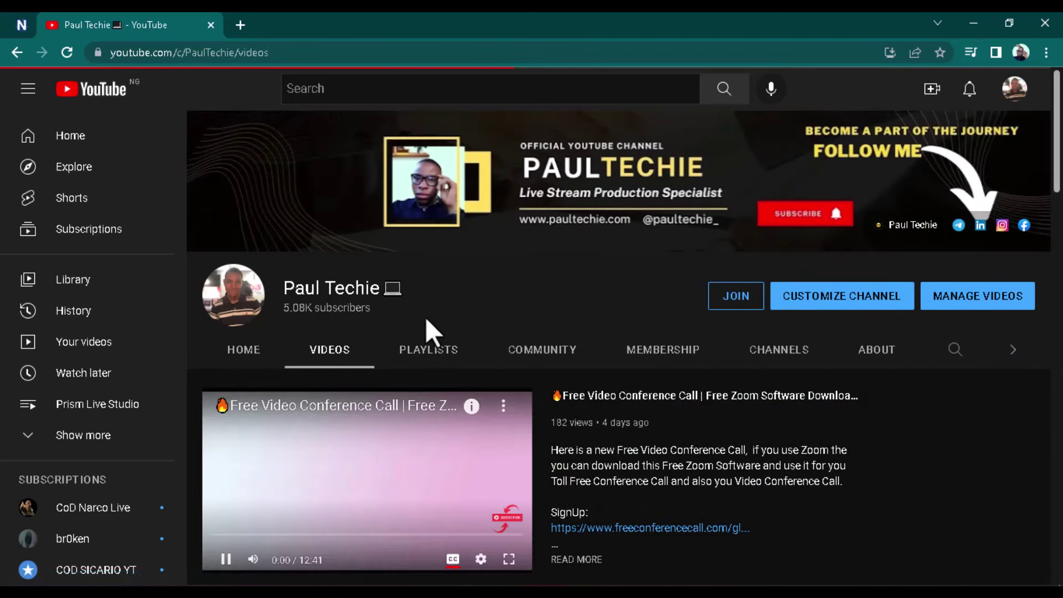
Open the video "Easyworship Alternatives For Mac & Windows | VerseVIEW Review" and pause its playback.
scroll(413, 340, down, 2)
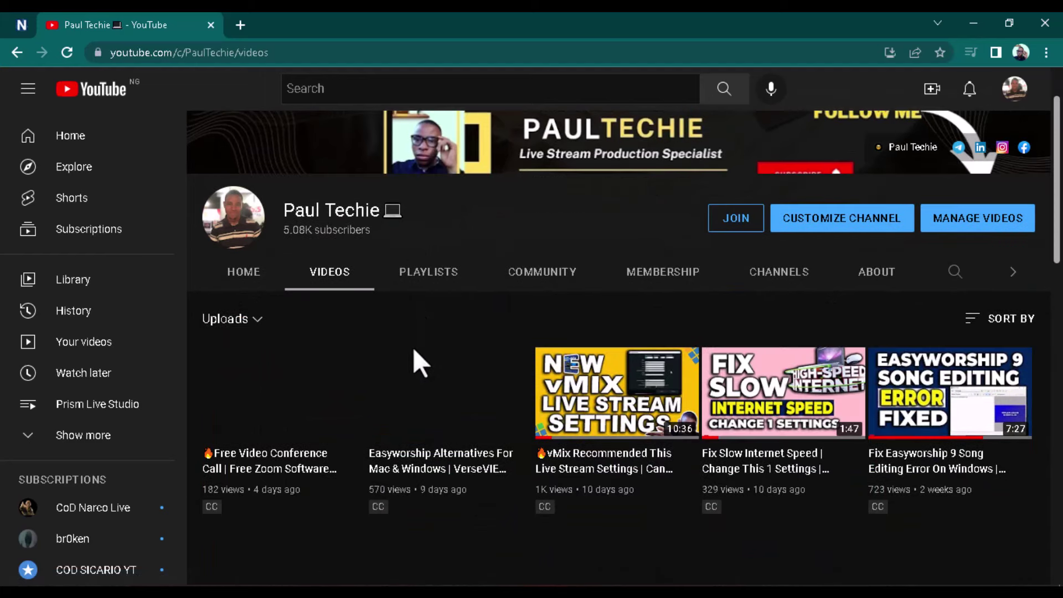
click(416, 471)
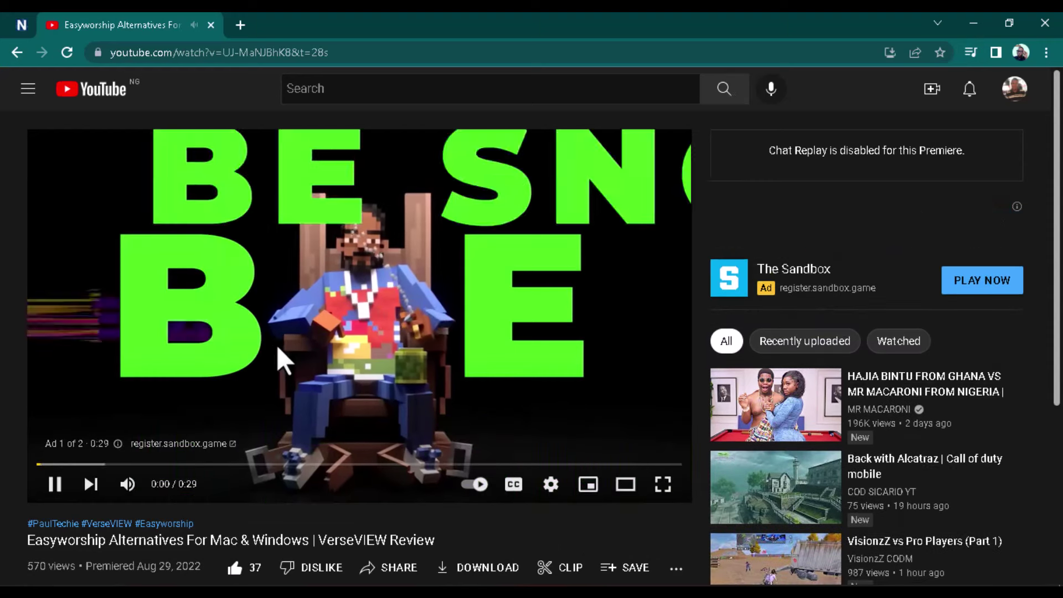
click(278, 344)
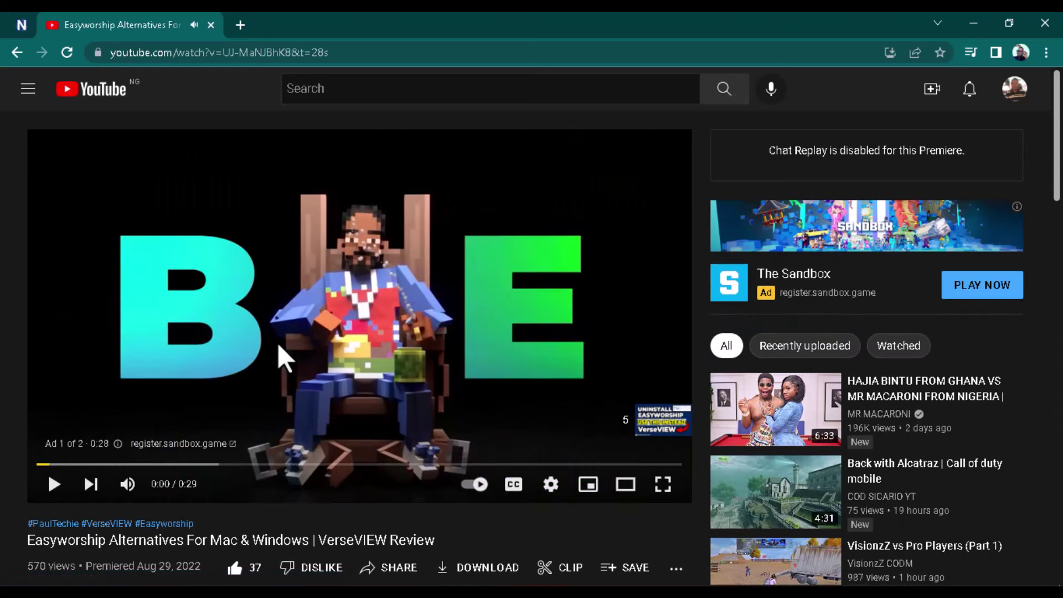
Copy the full web address of the opened Easyworship Alternatives video.
click(341, 56)
key(ctrl+a)
key(ctrl+c)
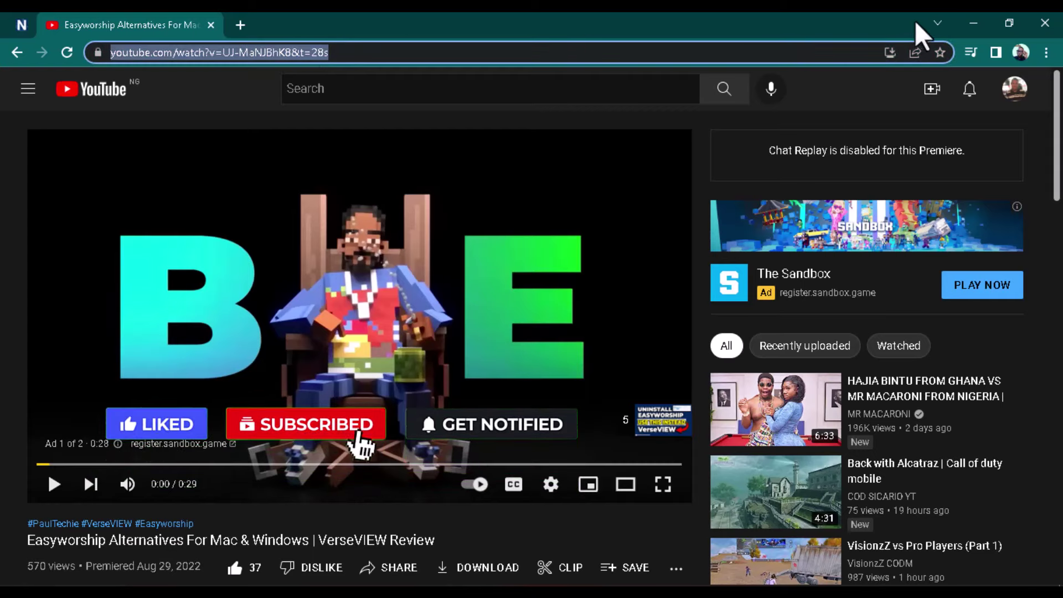
Return to vMix and start a new Web Browser input with the copied YouTube video address as its URL.
click(967, 16)
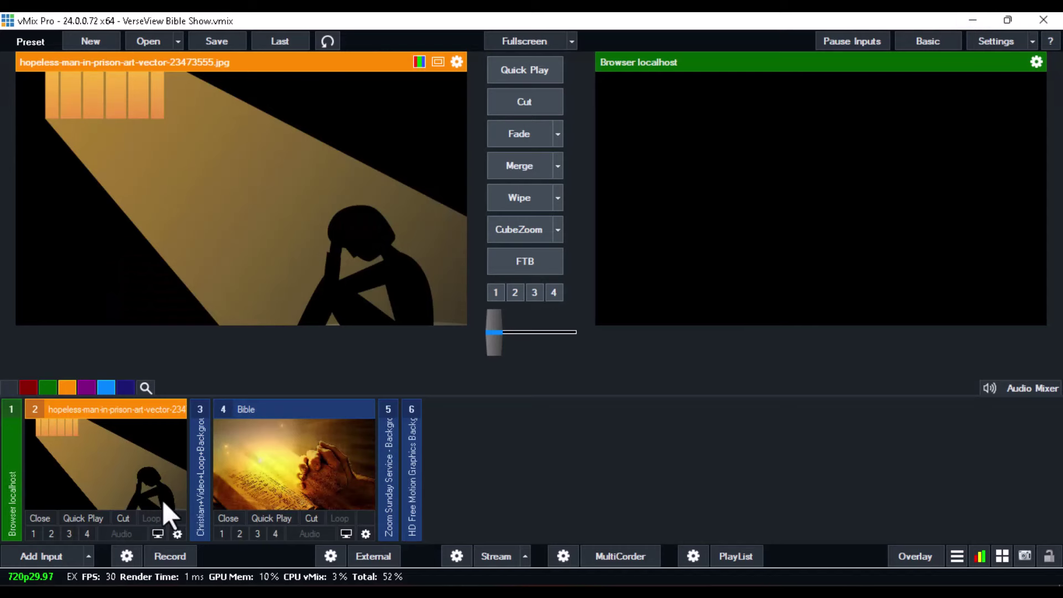
click(30, 556)
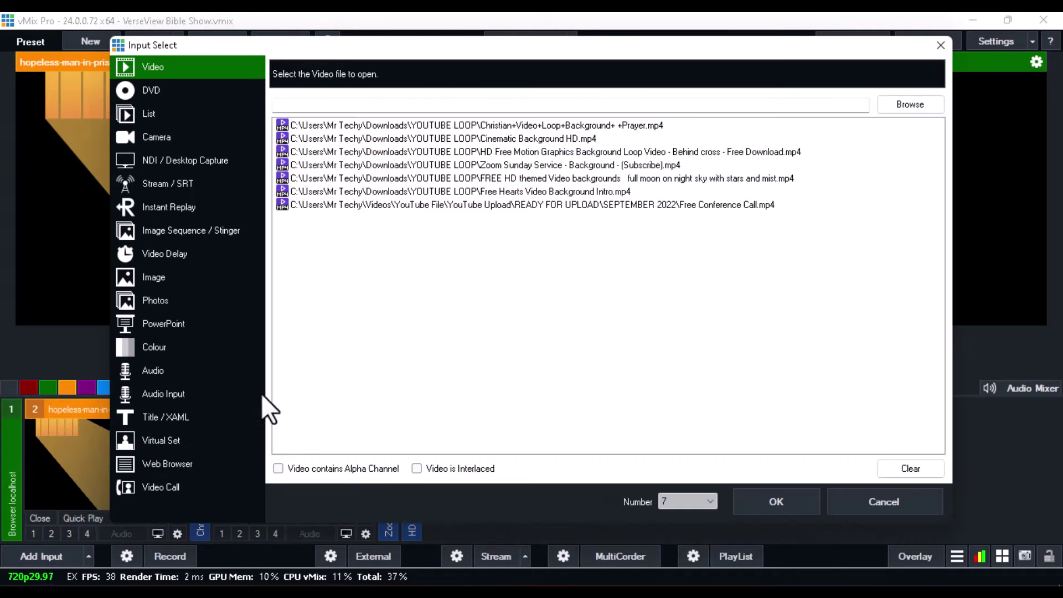
click(168, 465)
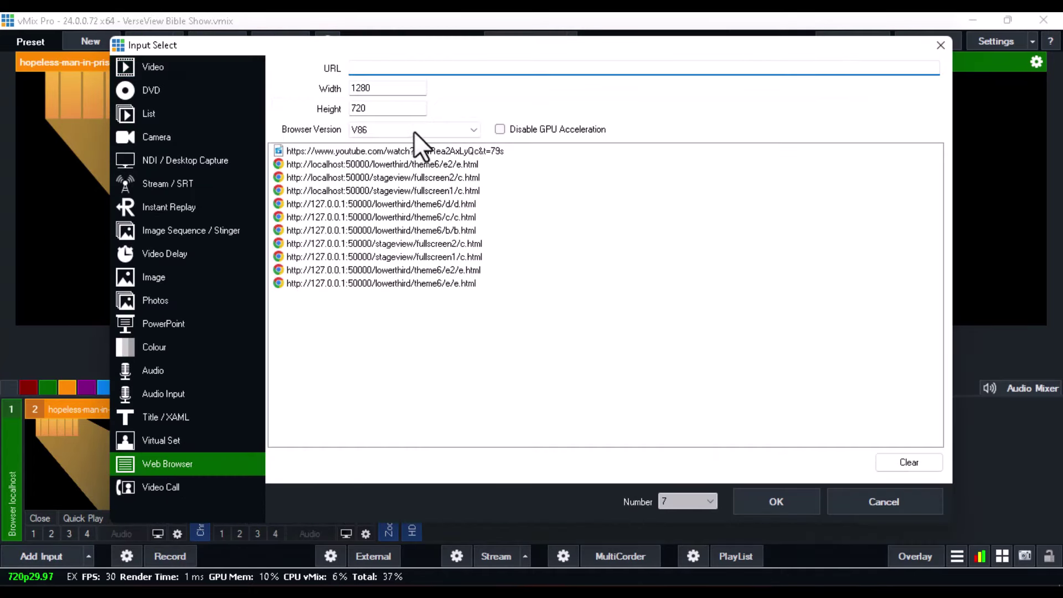
key(ctrl+v)
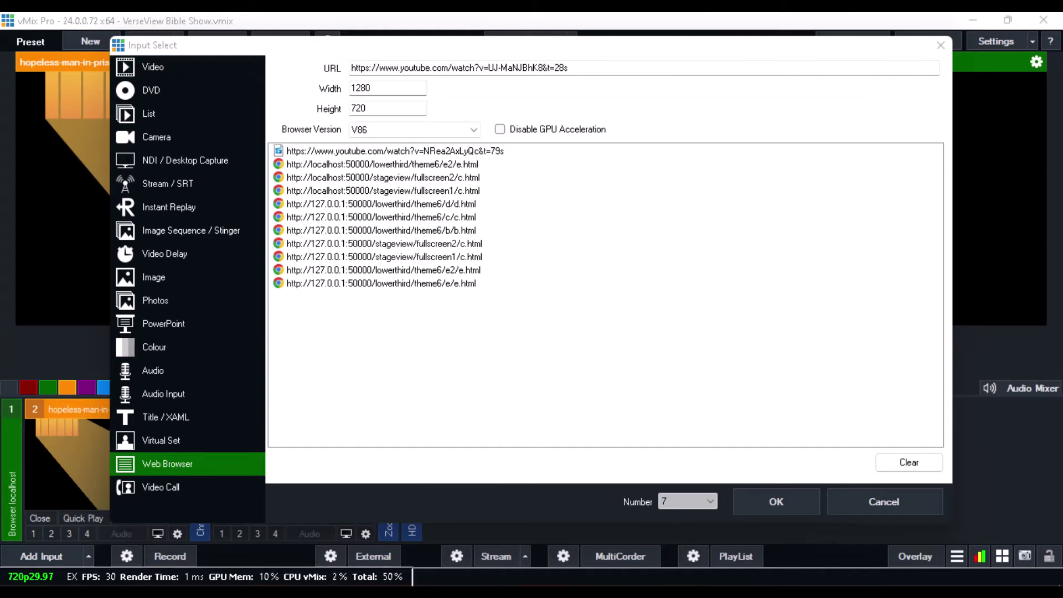
Set the new Web Browser input's width to 1920 and height to 1080.
double_click(391, 90)
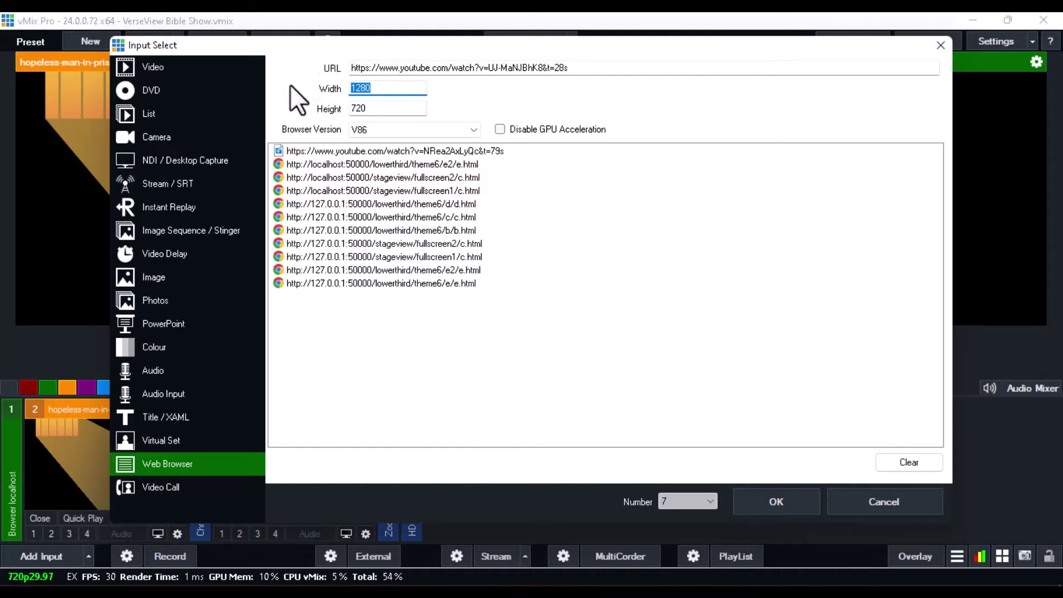
text(1920)
double_click(404, 109)
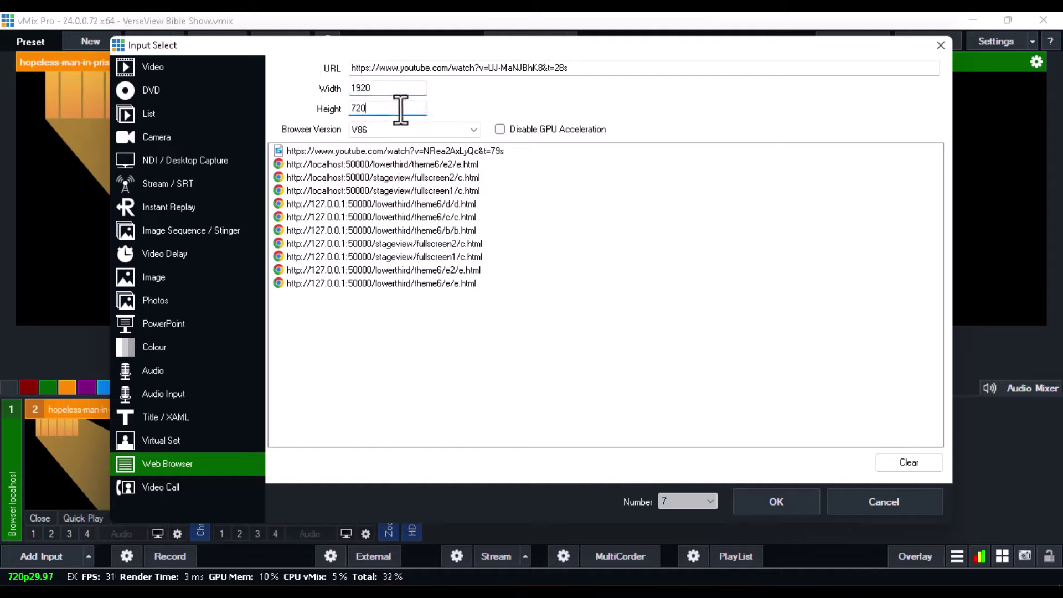
text(180)
key(BackSpace)
key(BackSpace)
text(080)
Choose browser version V86 and add the YouTube page as input number 7.
click(368, 127)
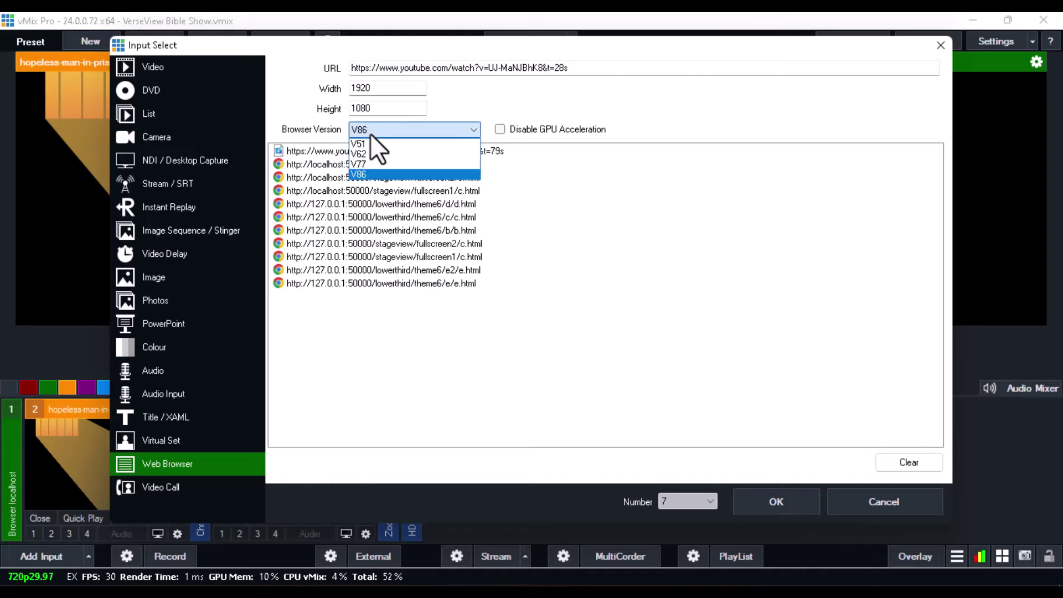
click(358, 174)
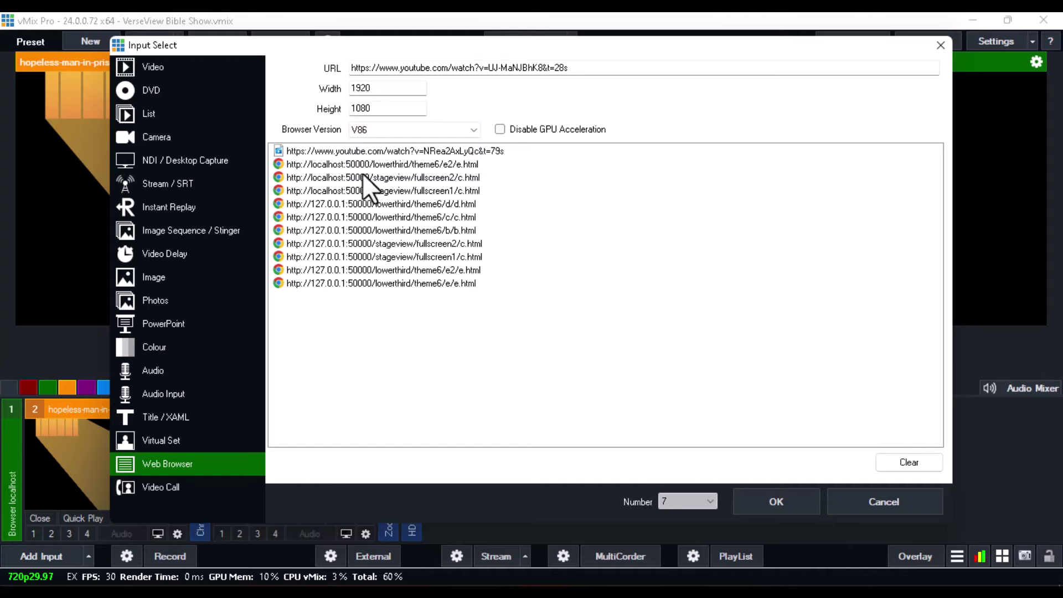
click(752, 498)
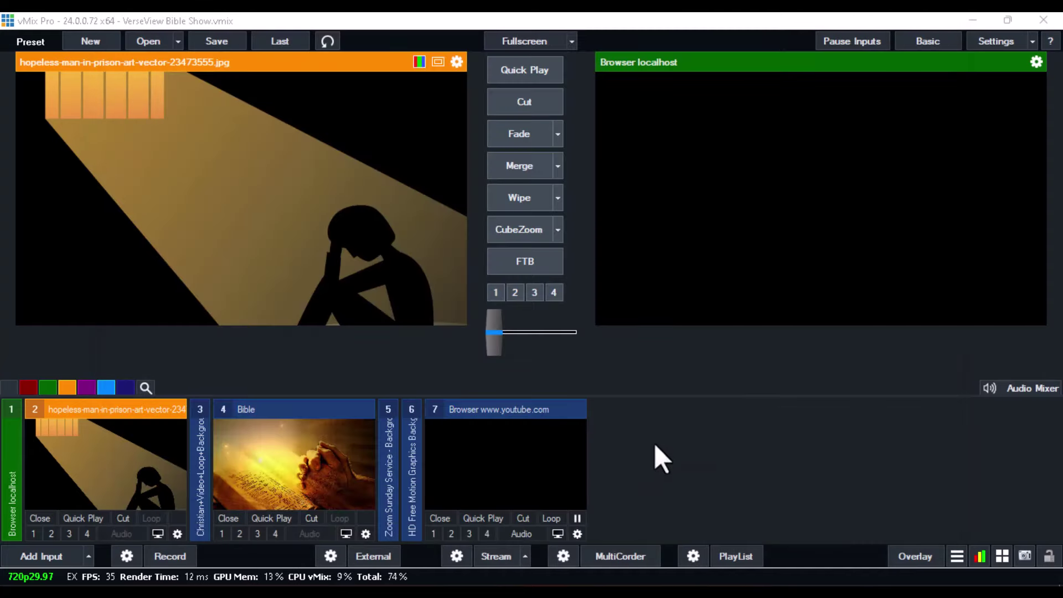
Load the YouTube browser input into the preview and toggle the ad's playback inside it.
click(556, 453)
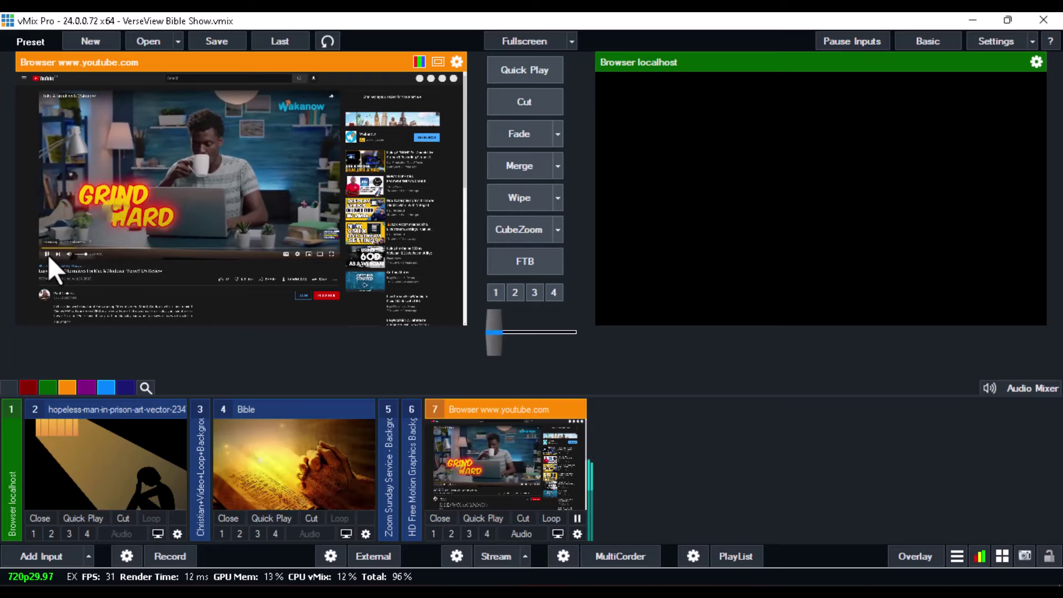
click(134, 166)
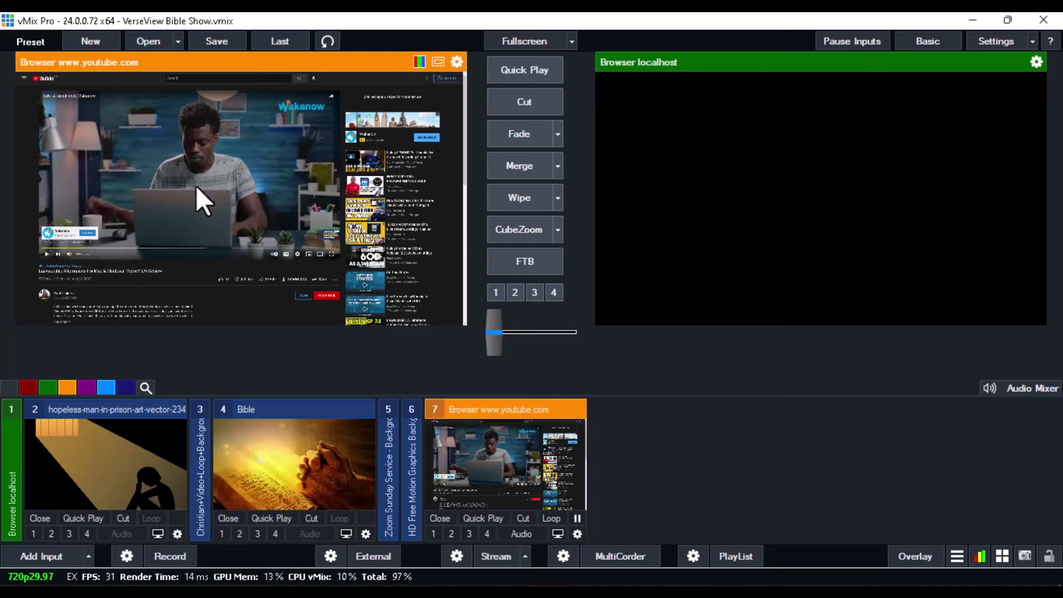
click(165, 156)
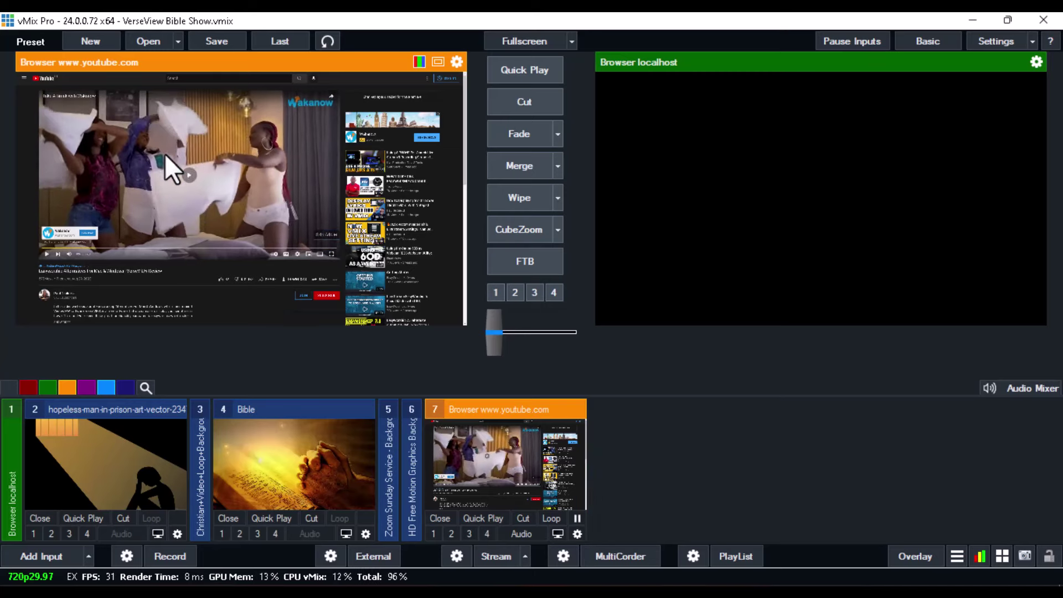
click(165, 154)
click(165, 154)
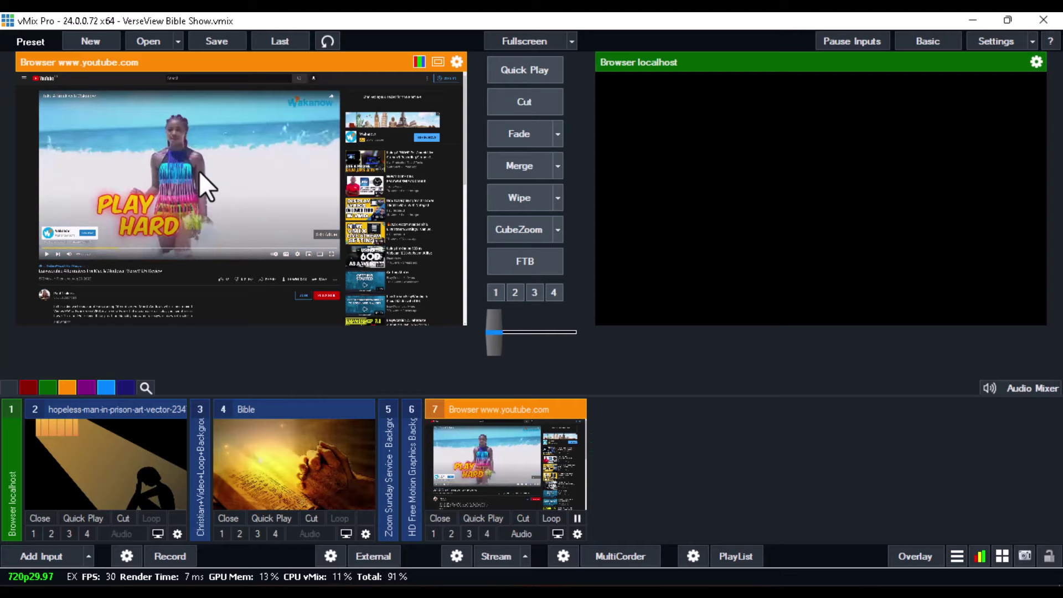
Skip the ads in the previewed YouTube page, and pause and resume the main video.
click(319, 232)
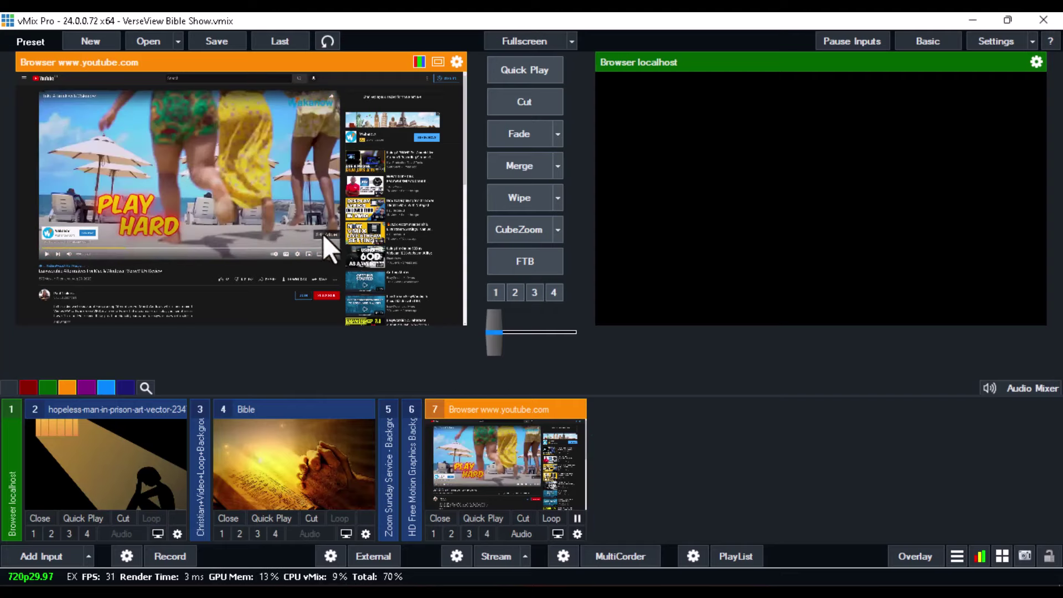
click(323, 233)
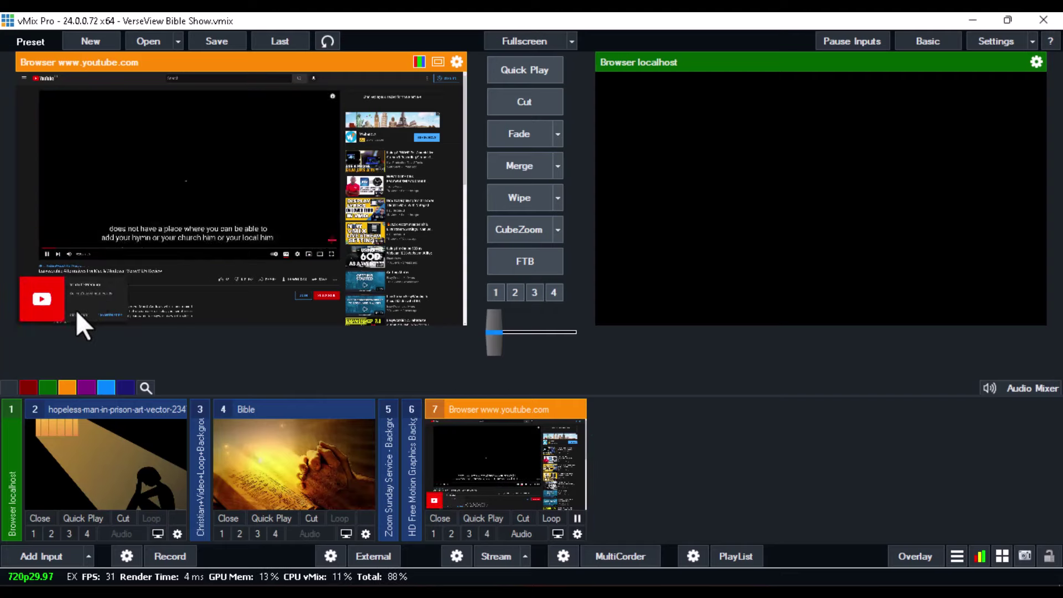
click(159, 157)
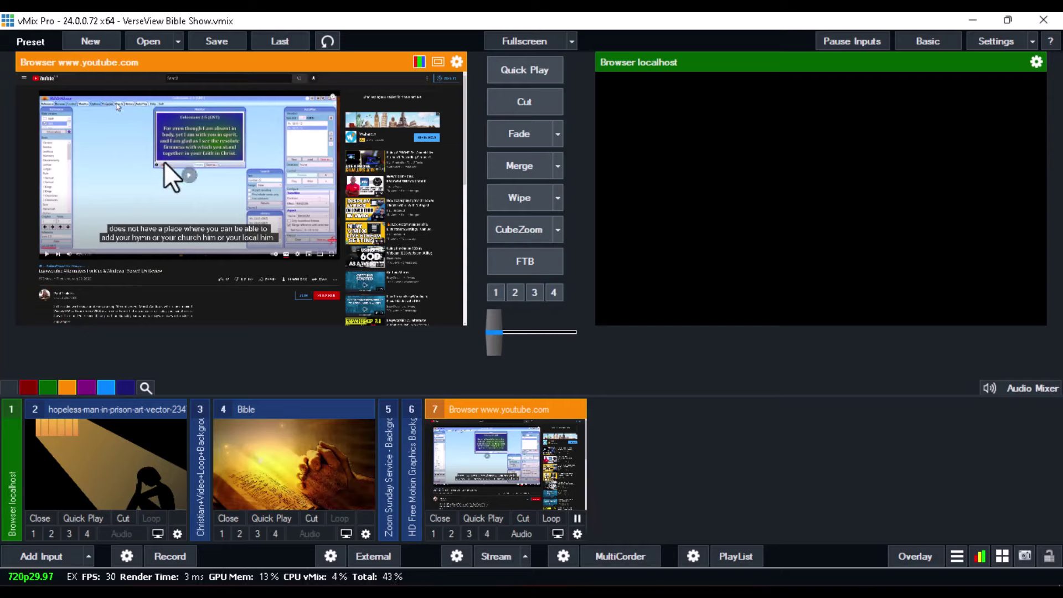
click(163, 163)
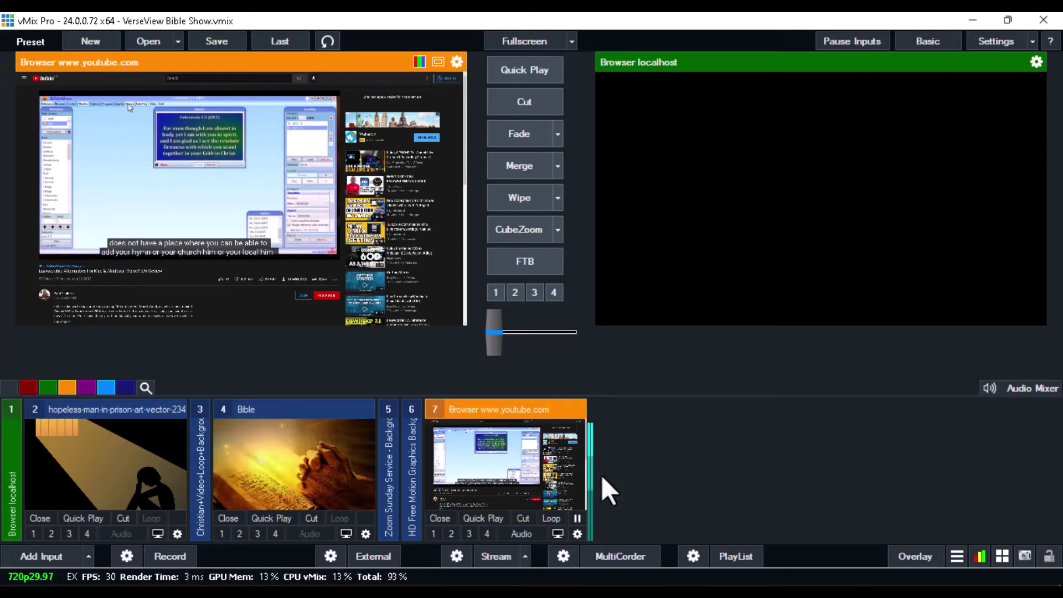
Merge the YouTube browser input to the live output and load it in the preview with its audio off.
click(503, 168)
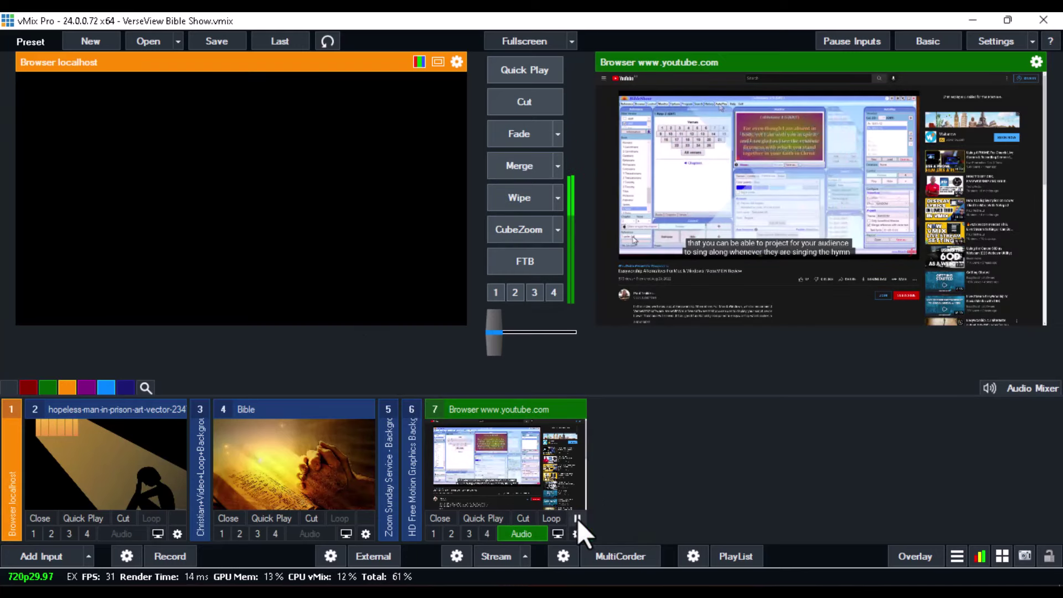
click(527, 535)
click(510, 466)
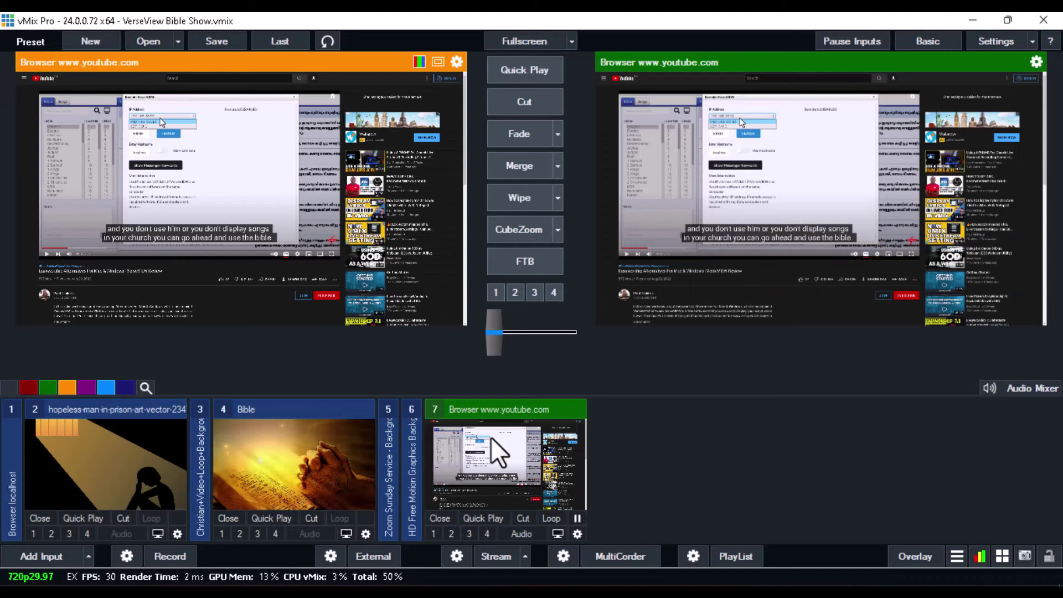
double_click(492, 443)
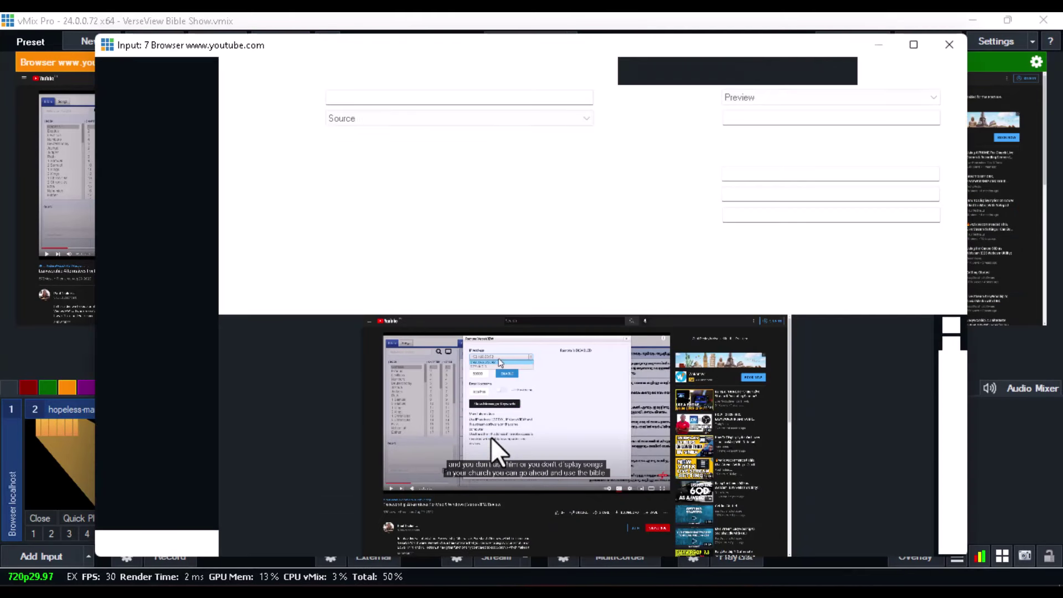
click(868, 68)
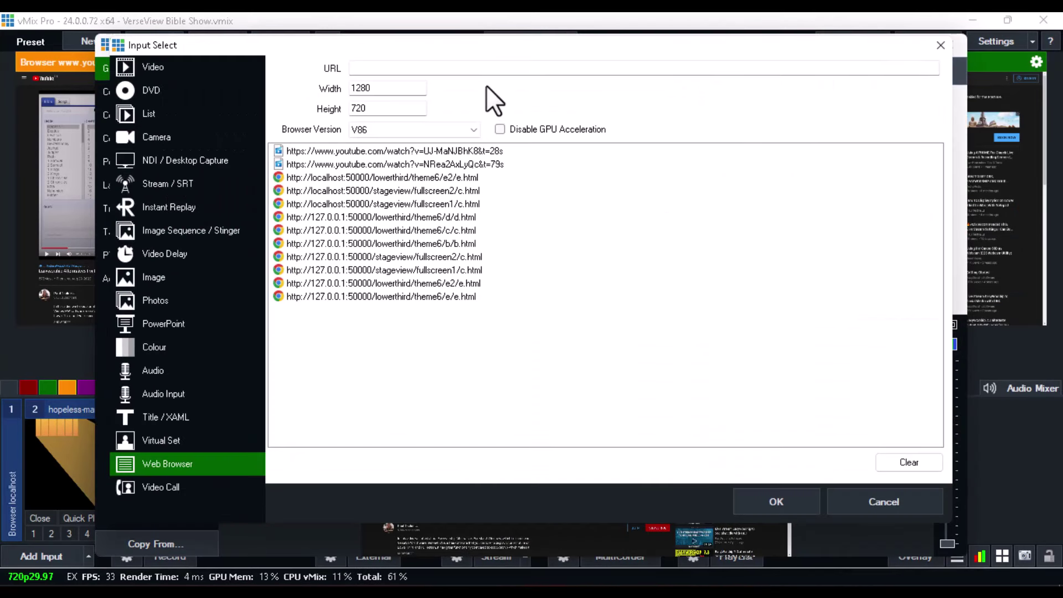
click(454, 70)
text(https://www.youtube.com/watch?v=UJ-MaNJBhK8&t=28s)
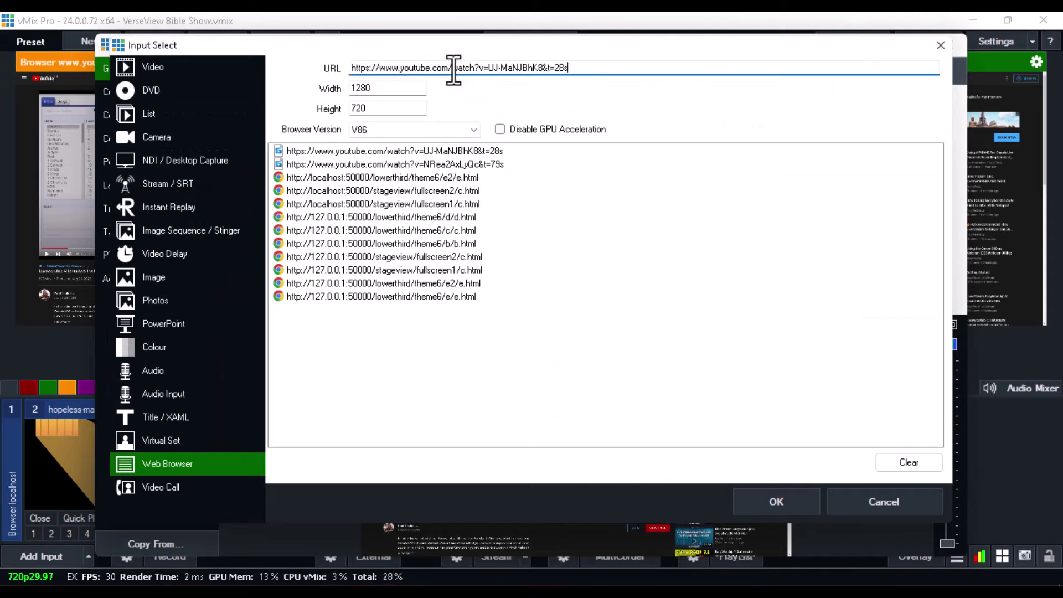
key(Tab)
text(1920)
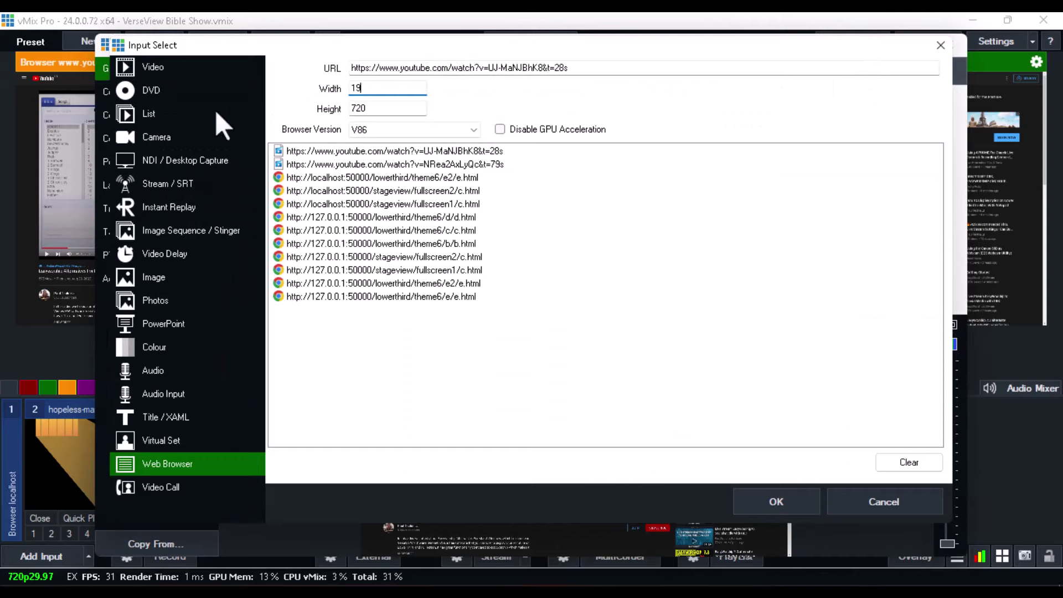
double_click(382, 108)
text(1080)
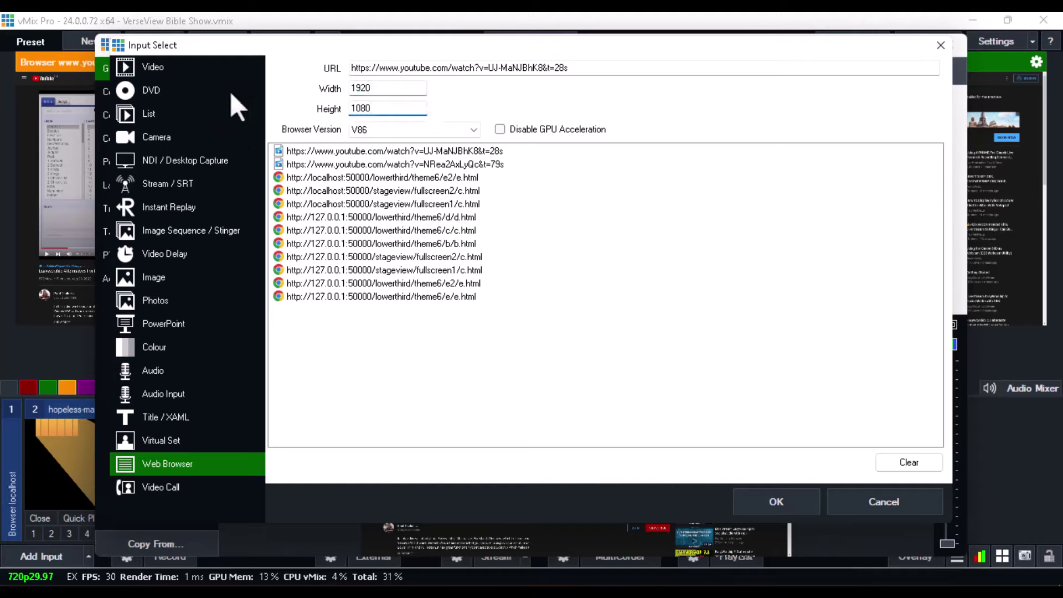
Choose browser version V77 for the YouTube source, apply the change and close the input settings.
click(398, 129)
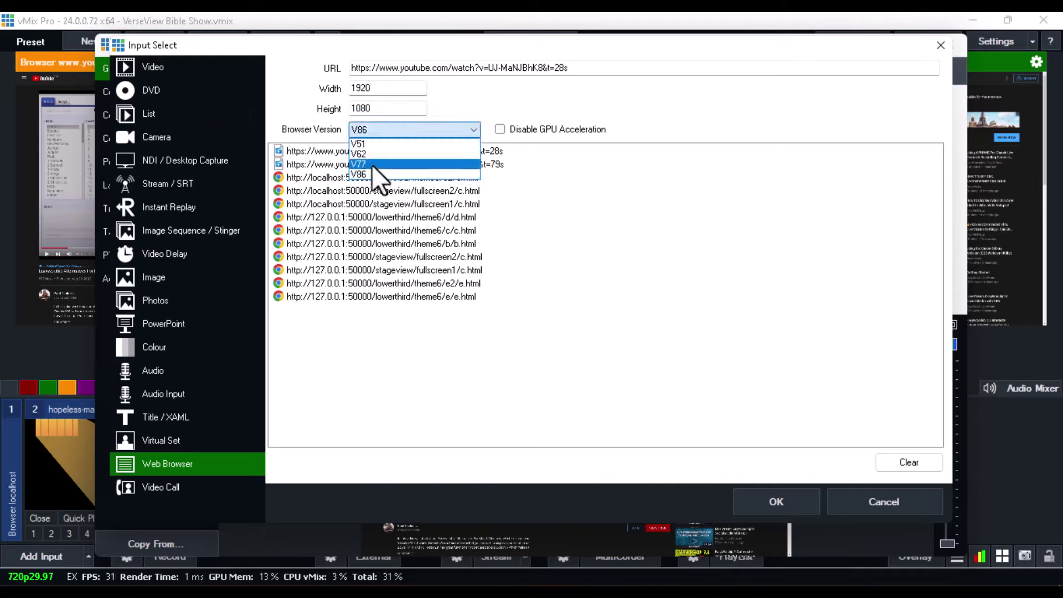
click(371, 165)
click(757, 500)
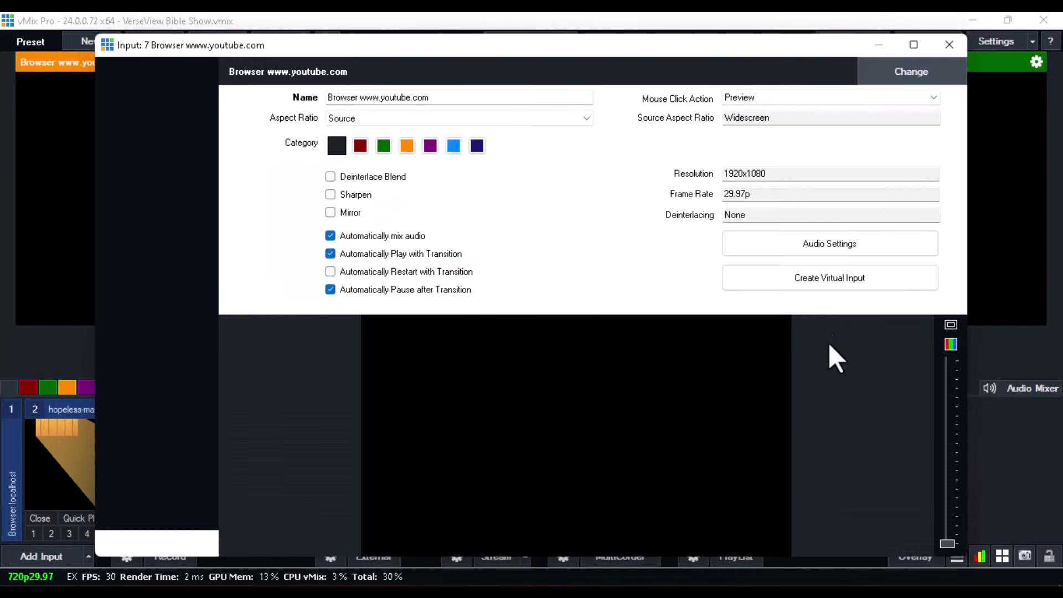
click(945, 43)
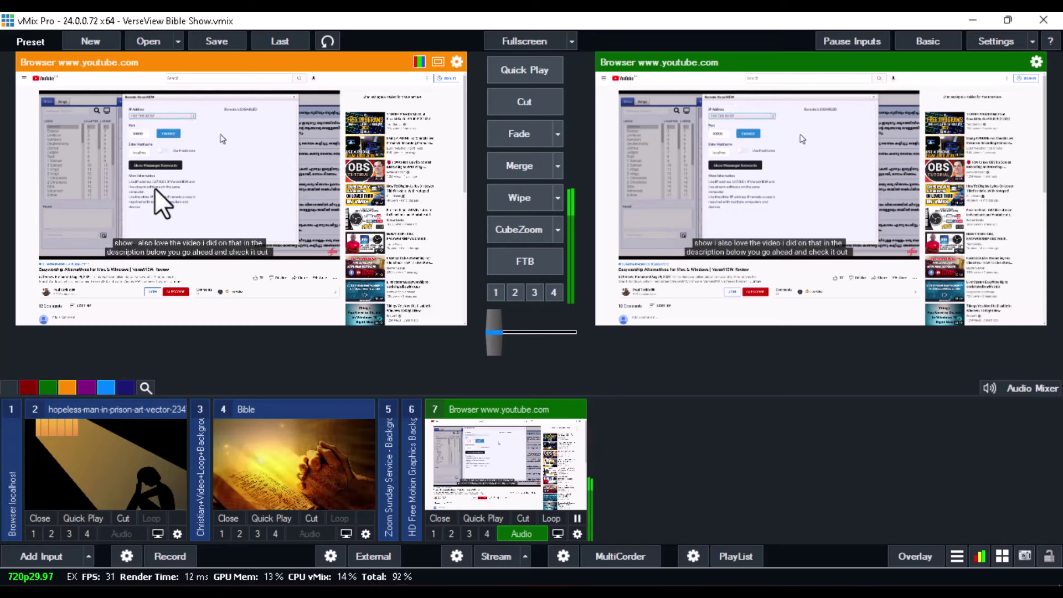
Examine the YouTube browser input's navigation, mouse and keyboard options and its URL in Browser Properties.
mouse_move(174, 188)
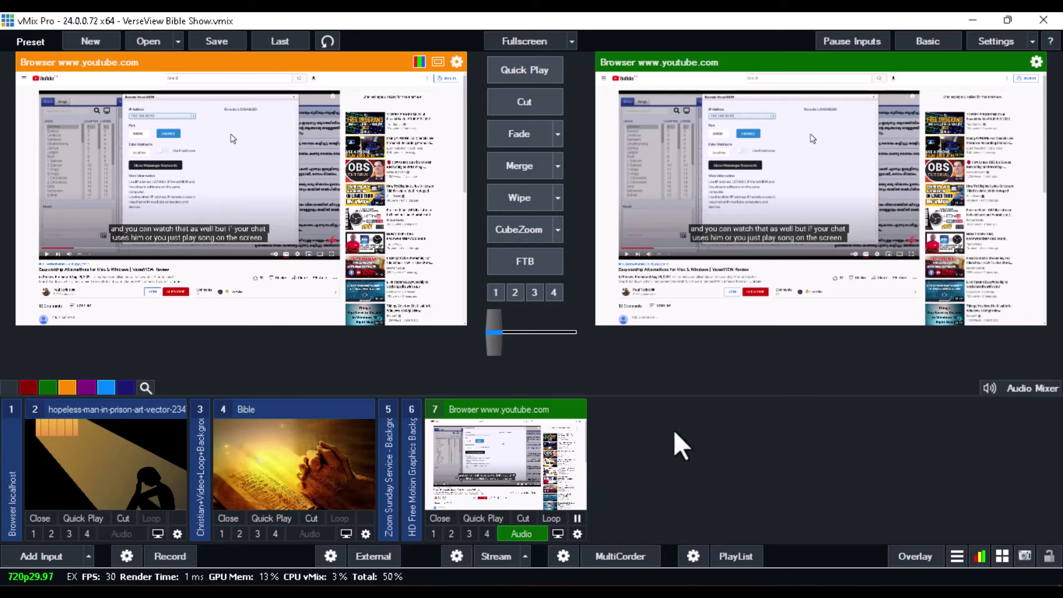
right_click(495, 458)
key(Down)
key(Down)
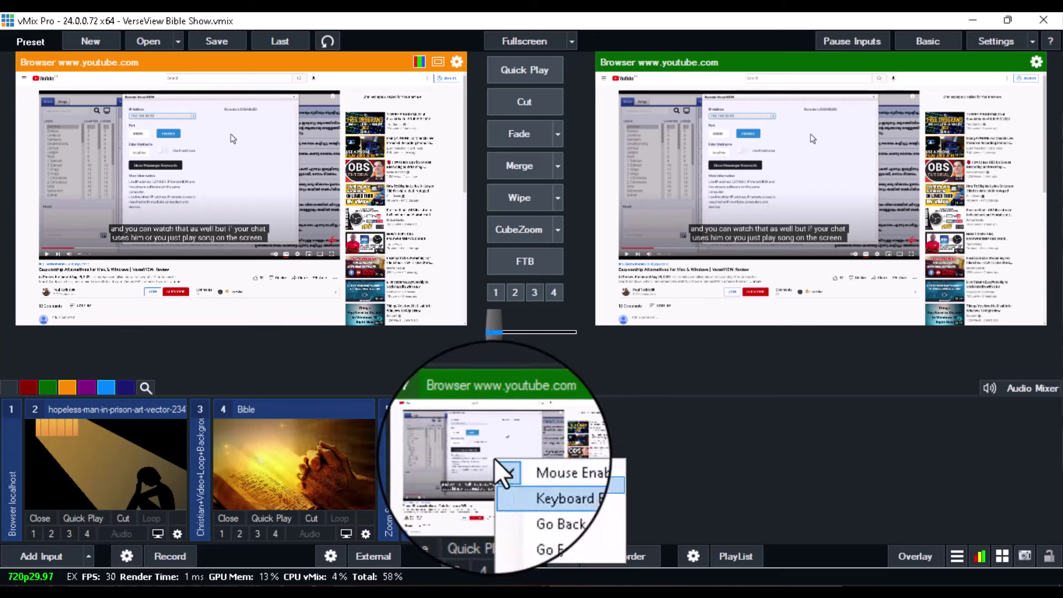
key(Down)
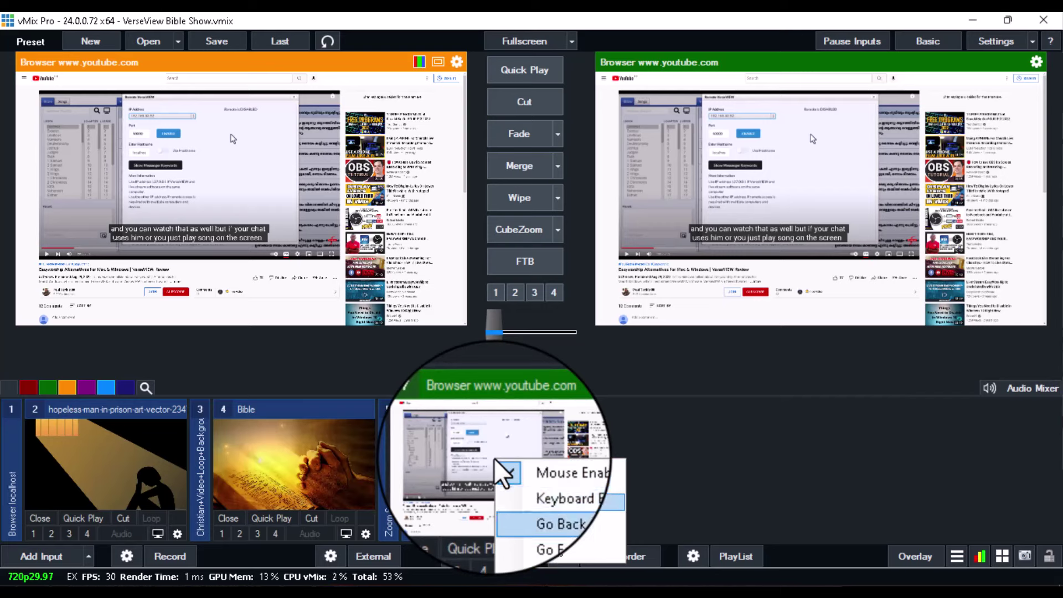
key(Down)
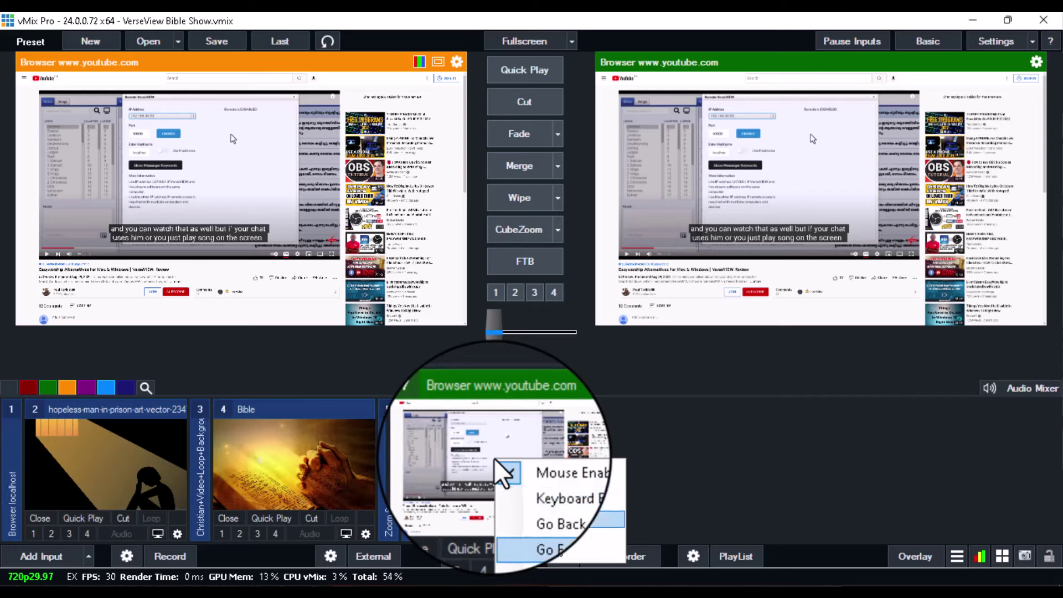
click(526, 554)
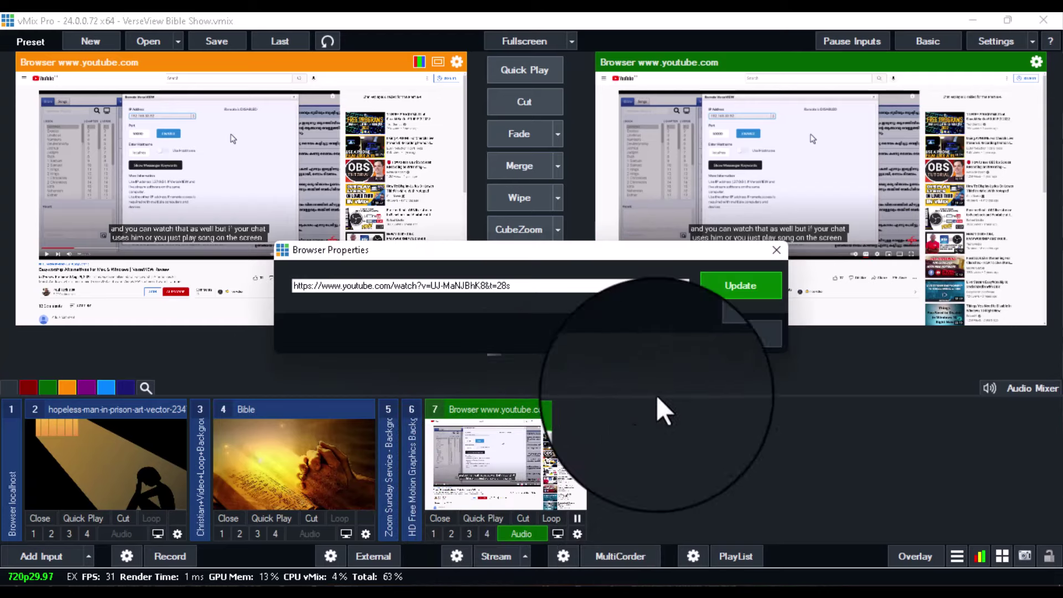
click(779, 249)
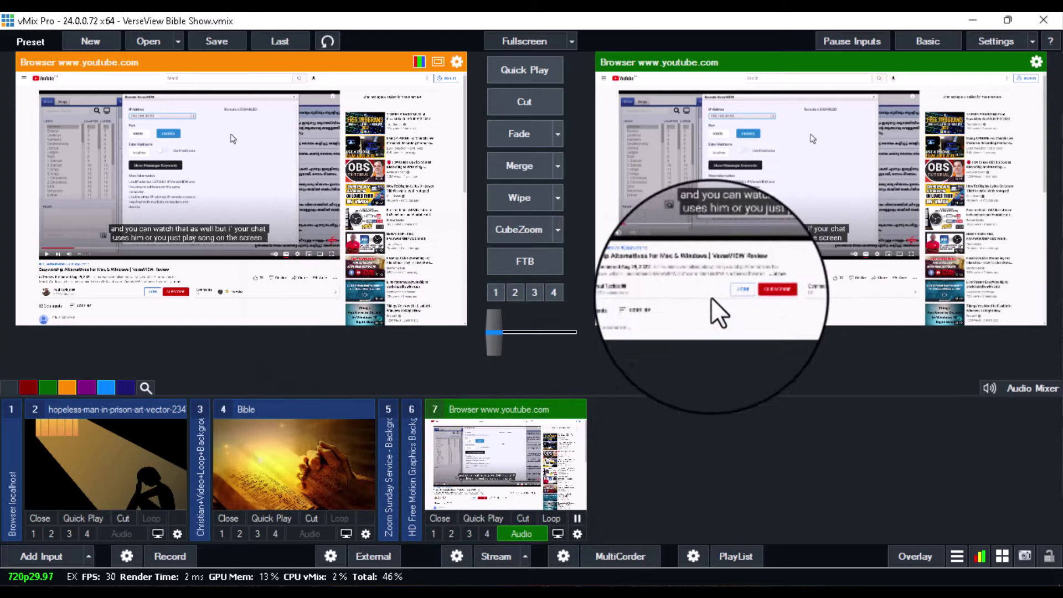
right_click(486, 456)
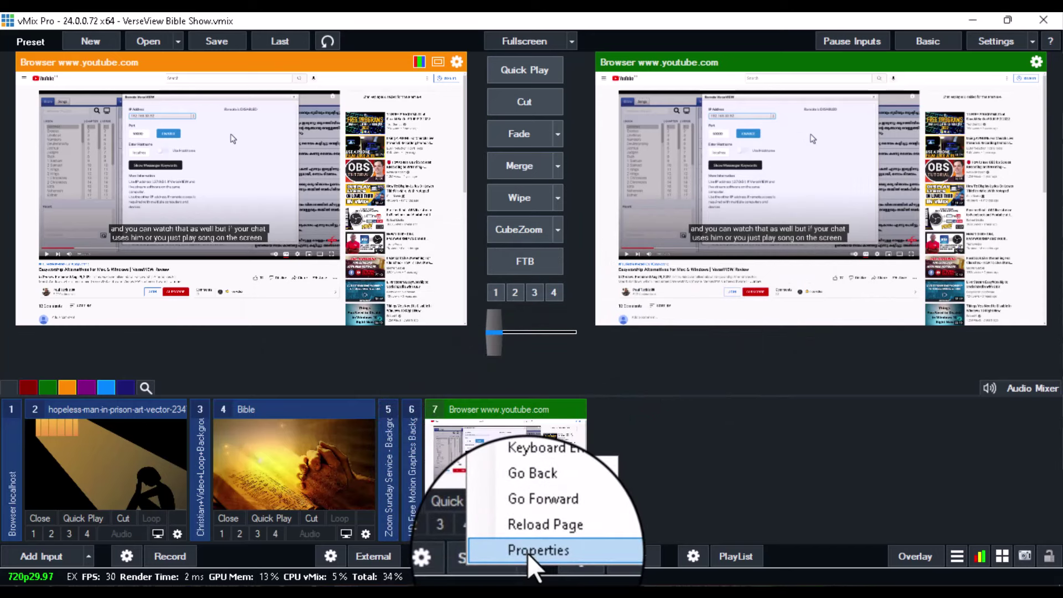
click(528, 553)
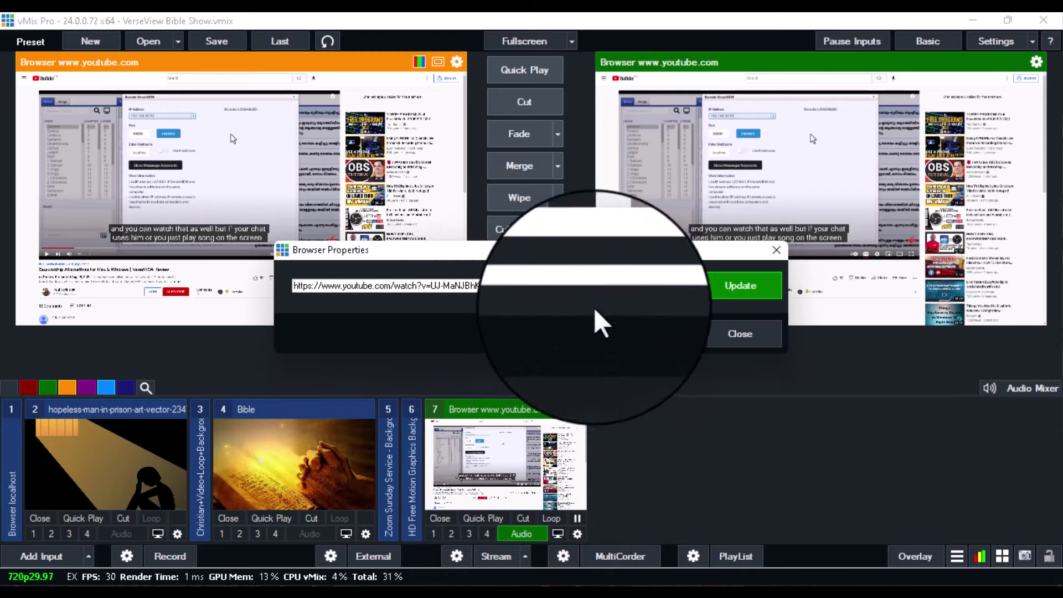
click(742, 334)
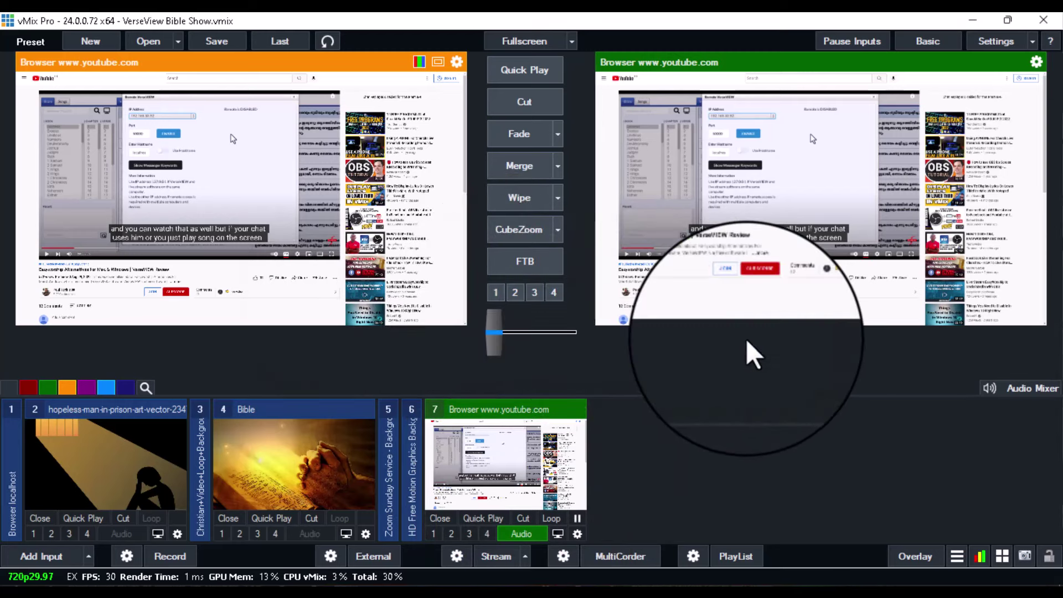
Enable keyboard control for the YouTube browser input and disable it again.
right_click(531, 459)
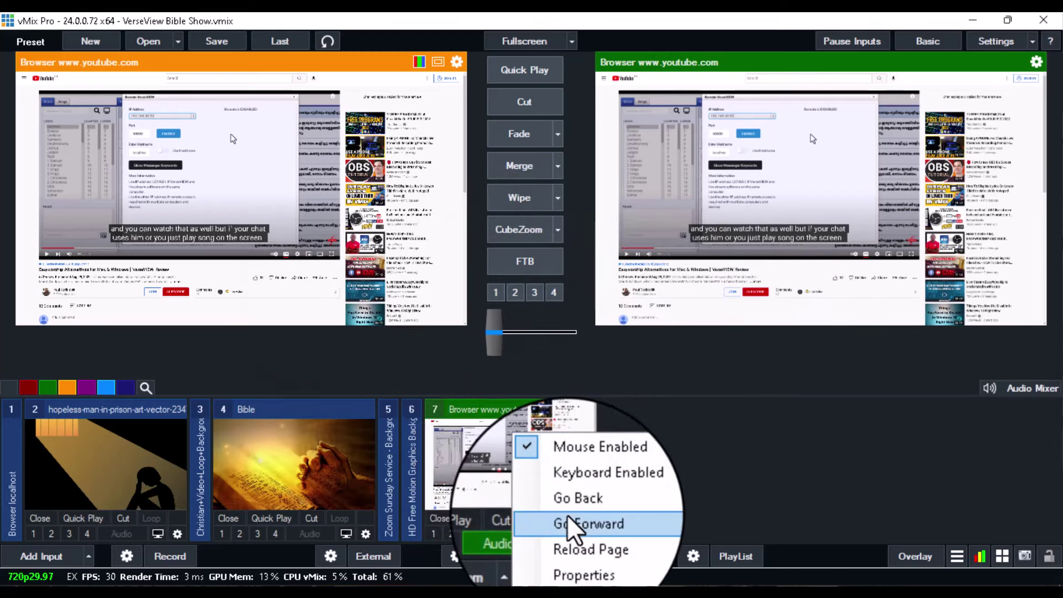
click(570, 487)
right_click(519, 466)
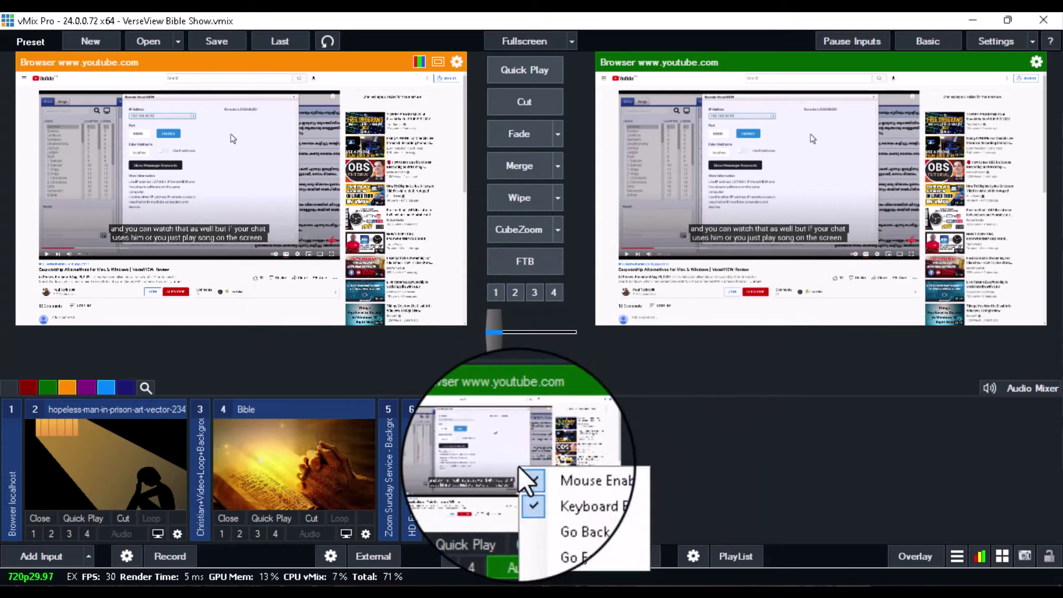
click(558, 493)
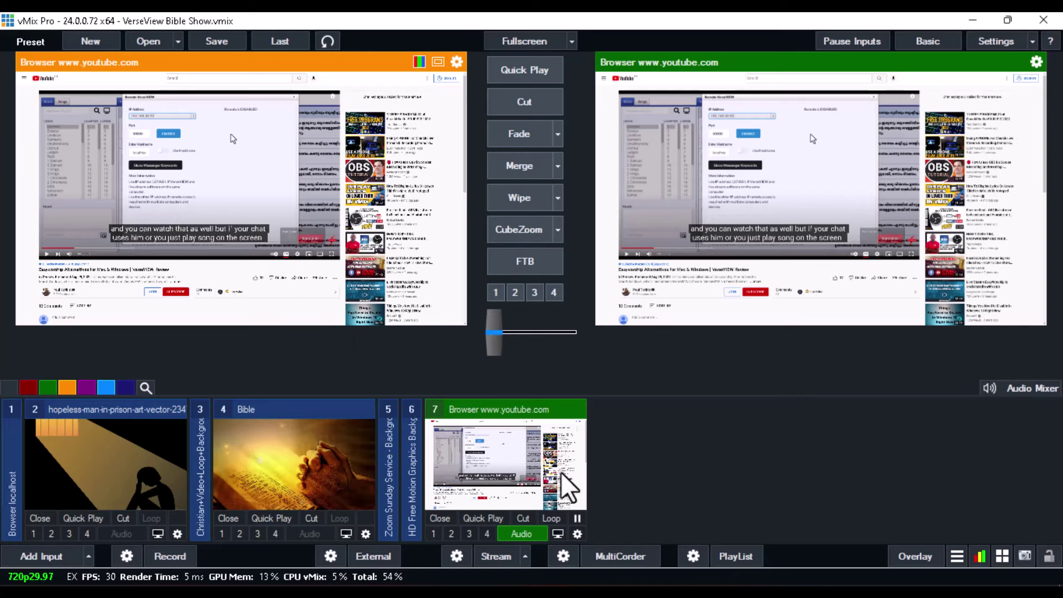
Crop the YouTube input to the video area with Crop X1 66, Y1 50, X2 923 and Y2 529.
right_click(518, 468)
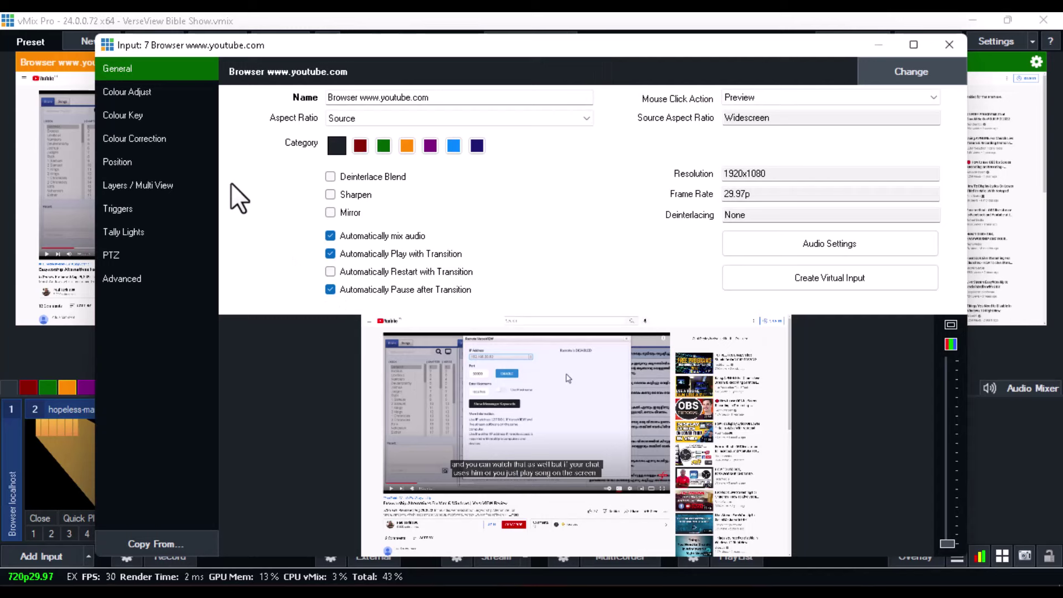
click(129, 162)
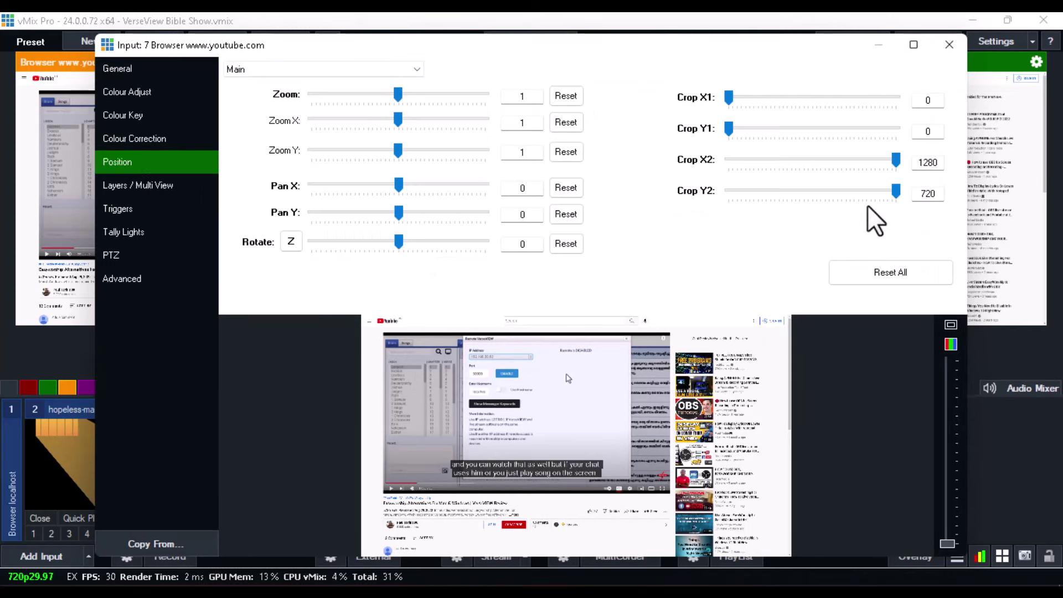
drag(894, 190, 850, 177)
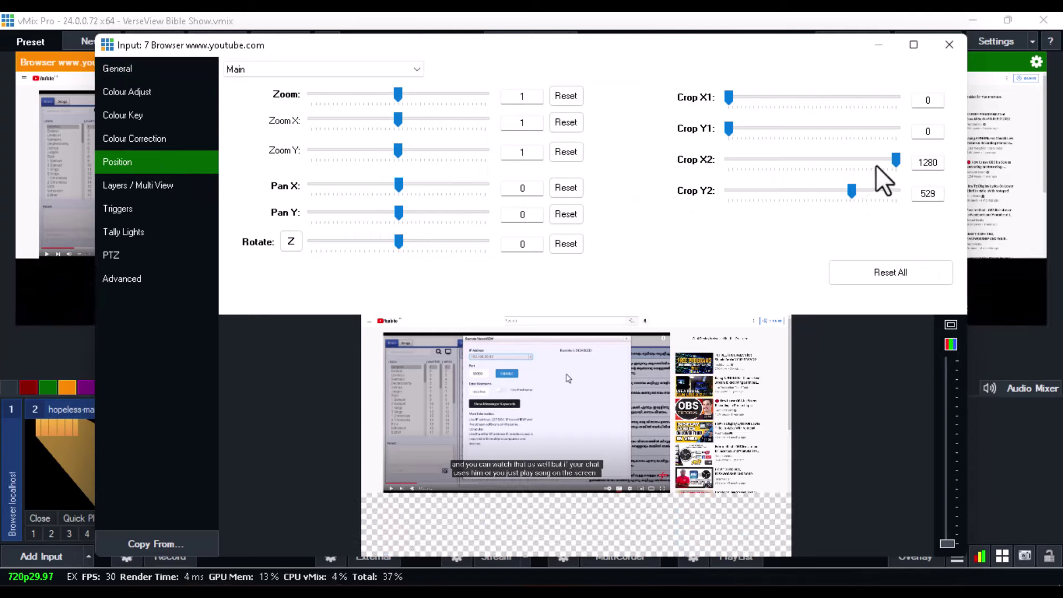
drag(893, 159, 846, 161)
click(729, 99)
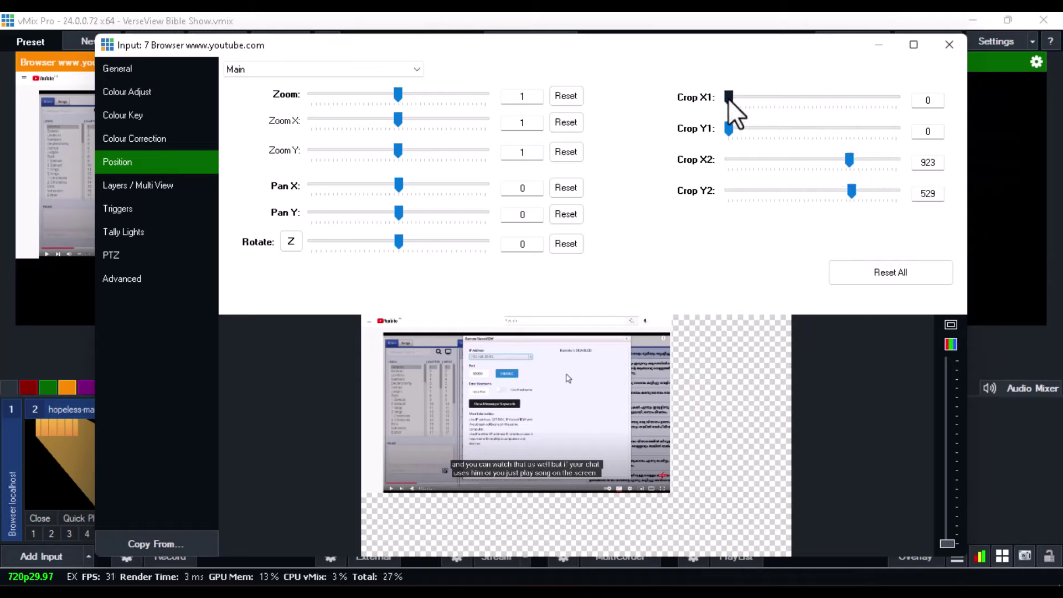
drag(729, 98, 741, 133)
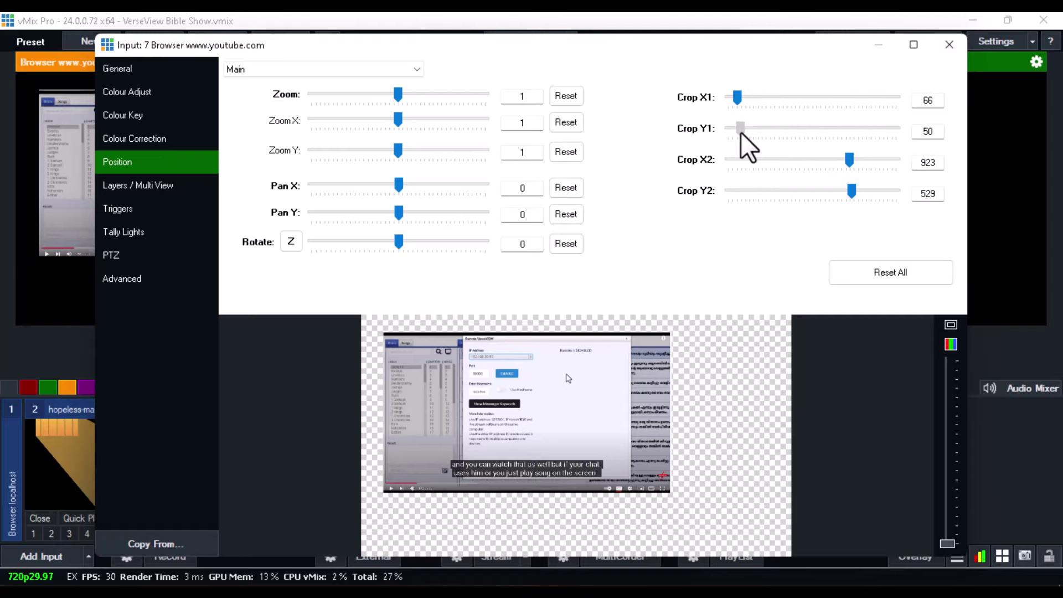
Enlarge the cropped YouTube video to fill the frame with Zoom 1.453, Pan X 0.332 and Pan Y -0.278, and close its settings.
drag(481, 54, 553, 91)
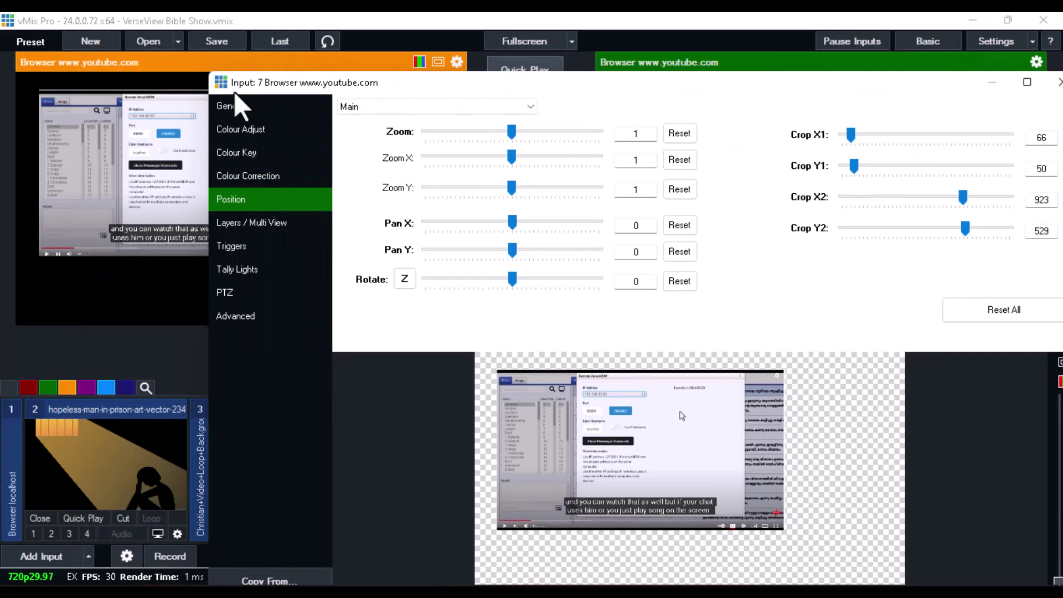
click(61, 51)
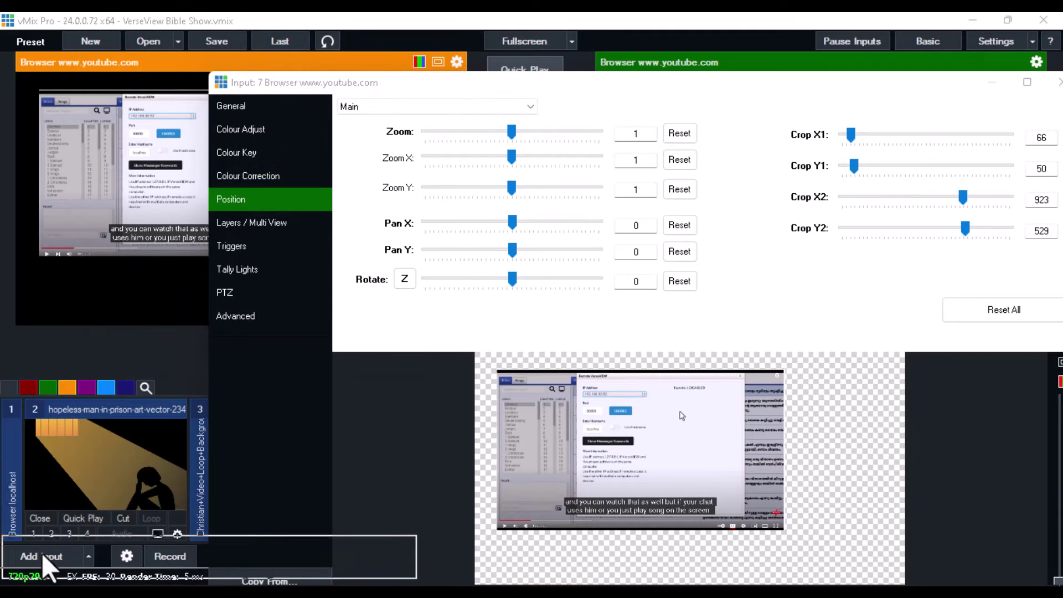
drag(459, 87, 276, 231)
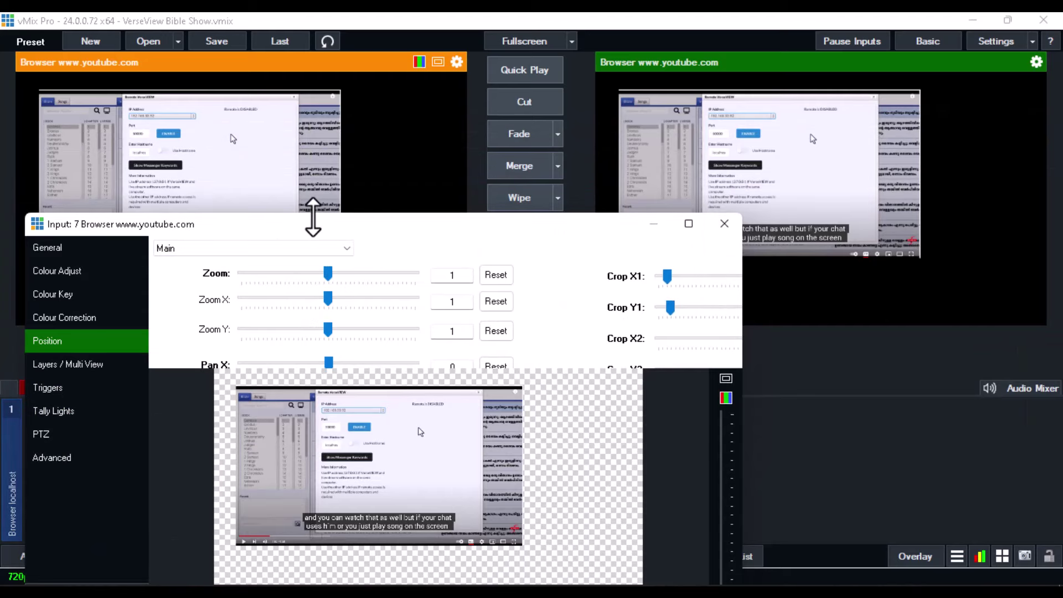
drag(308, 213, 299, 154)
drag(328, 210, 332, 210)
drag(330, 301, 323, 330)
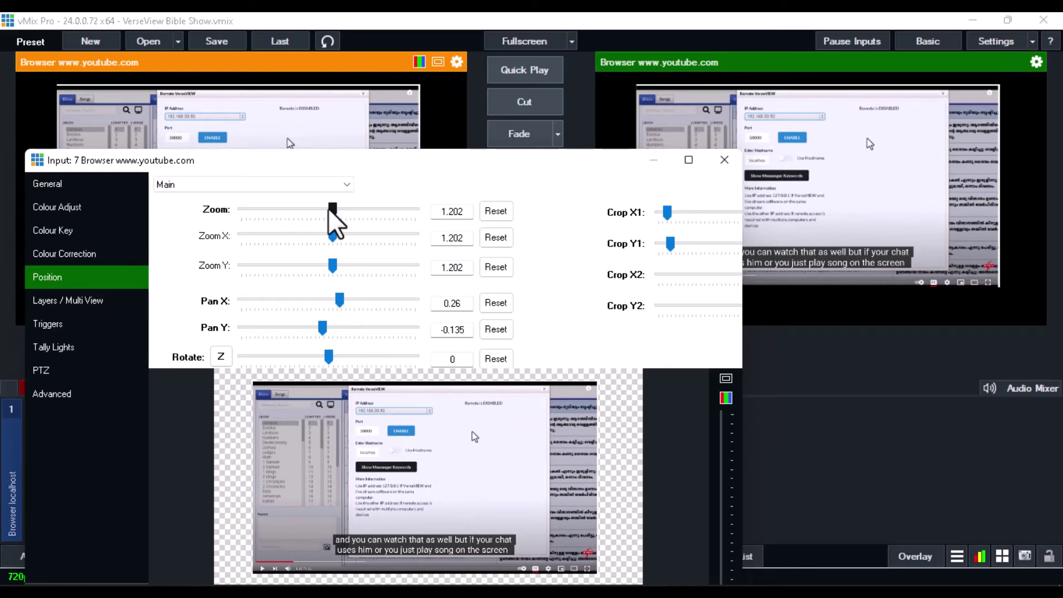
drag(329, 209, 333, 209)
drag(323, 330, 338, 299)
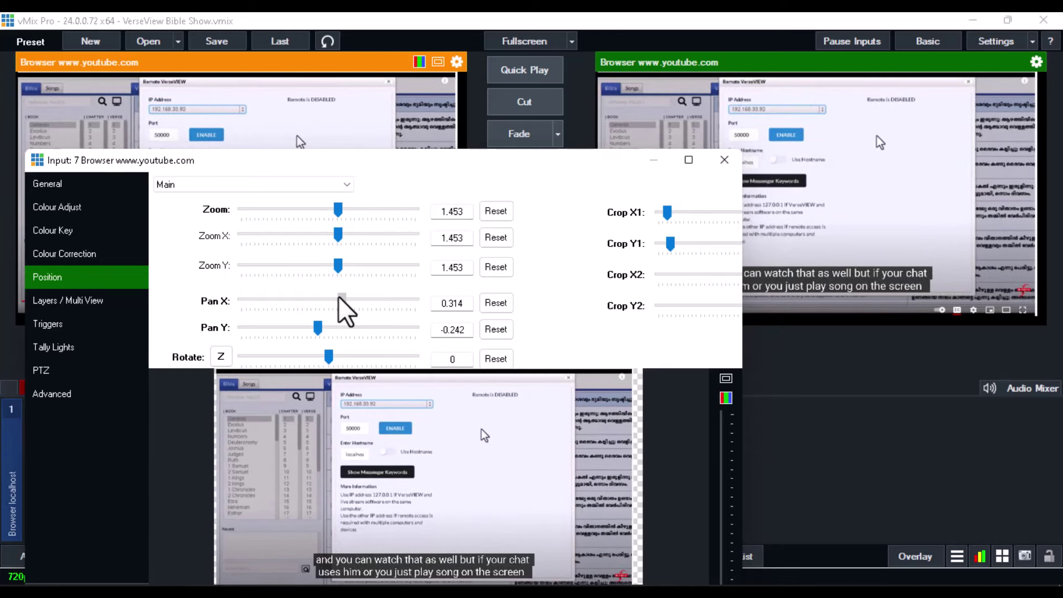
drag(338, 297, 316, 331)
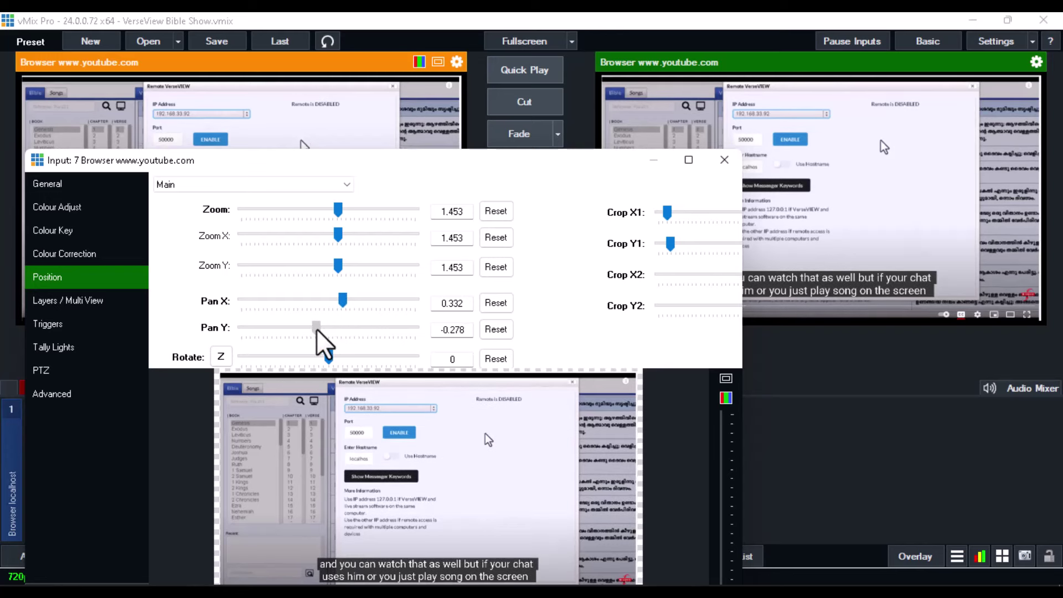
click(725, 160)
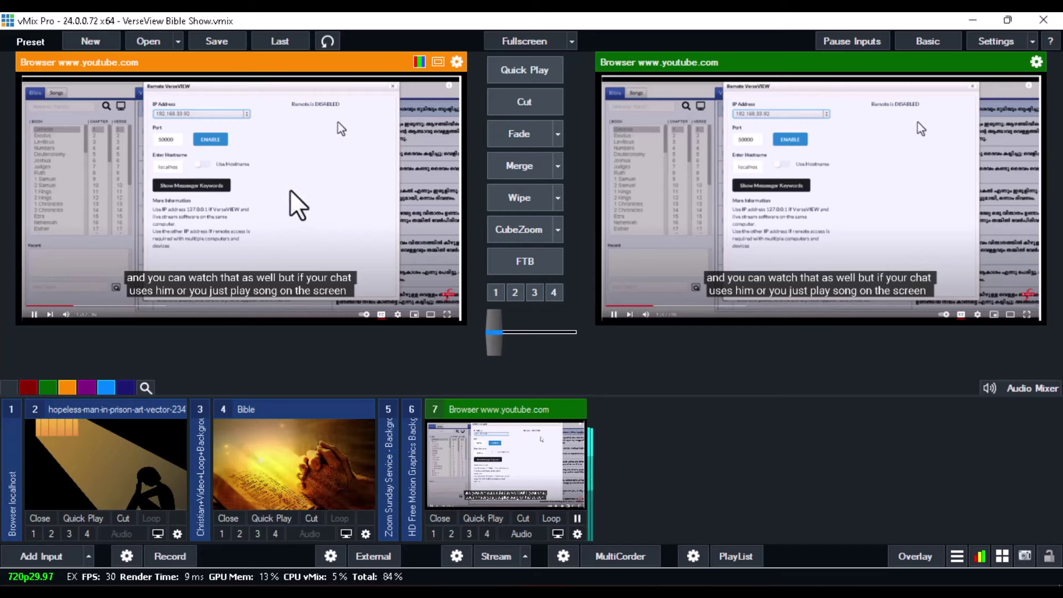
Turn the YouTube input's audio on and back off, and try the mute control in the previewed player.
click(523, 534)
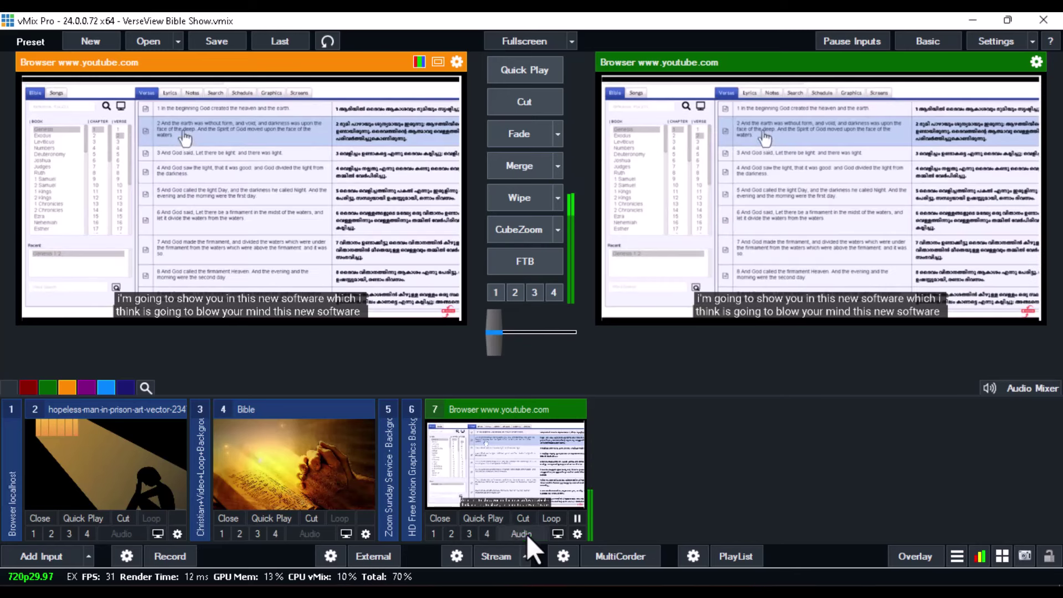
click(527, 534)
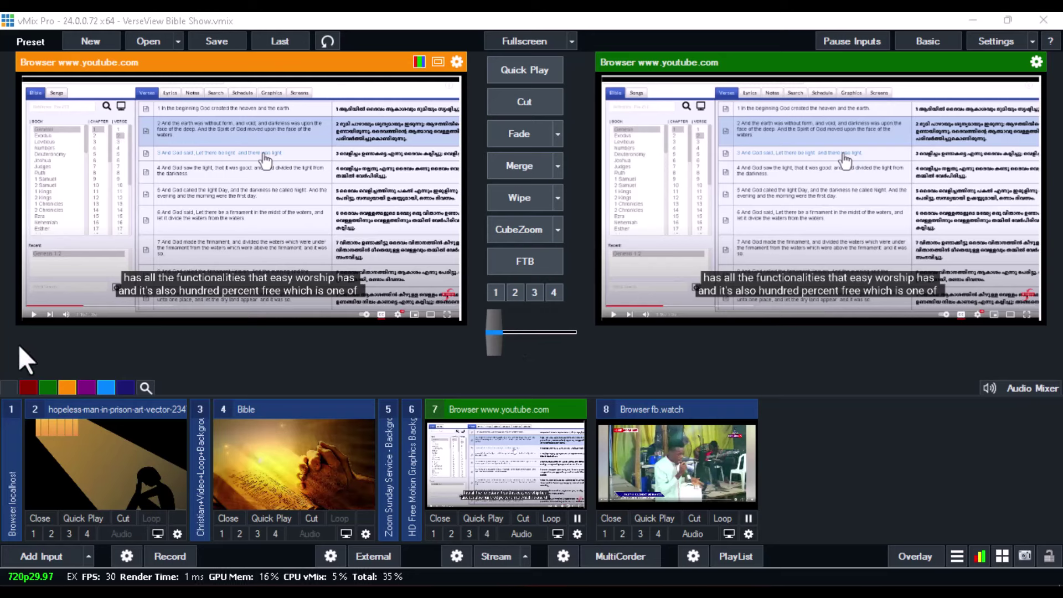
click(64, 314)
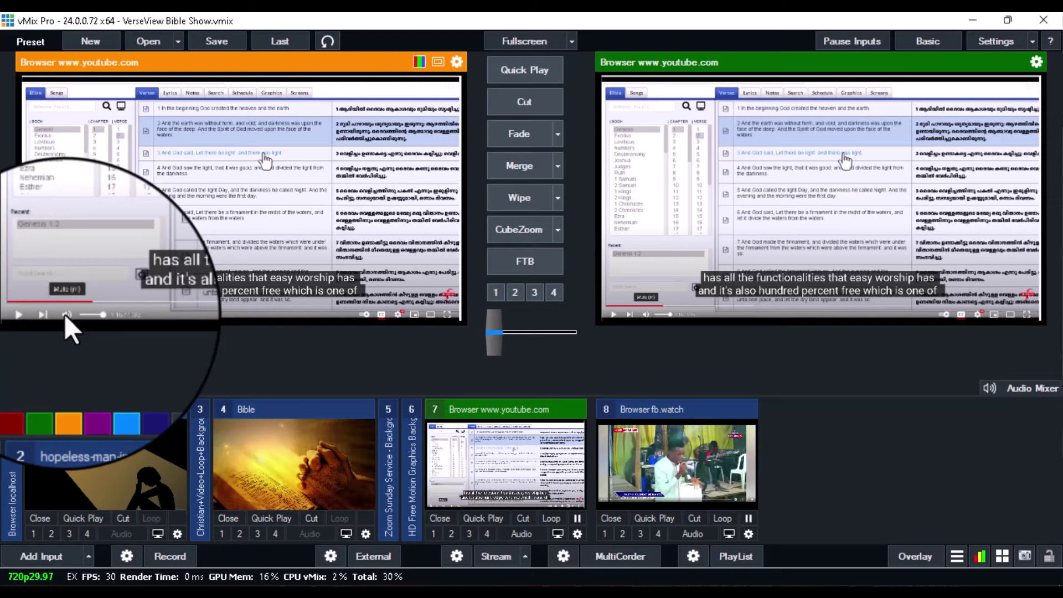
Toggle mute in the previewed YouTube player, and play and pause the video with the YouTube input's audio turned on.
click(65, 314)
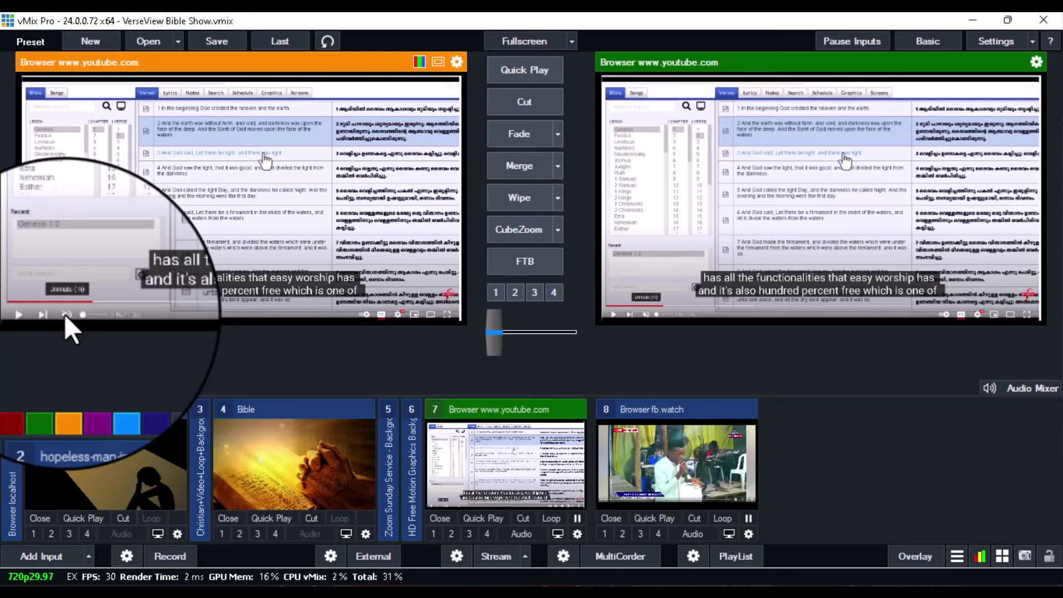
click(65, 317)
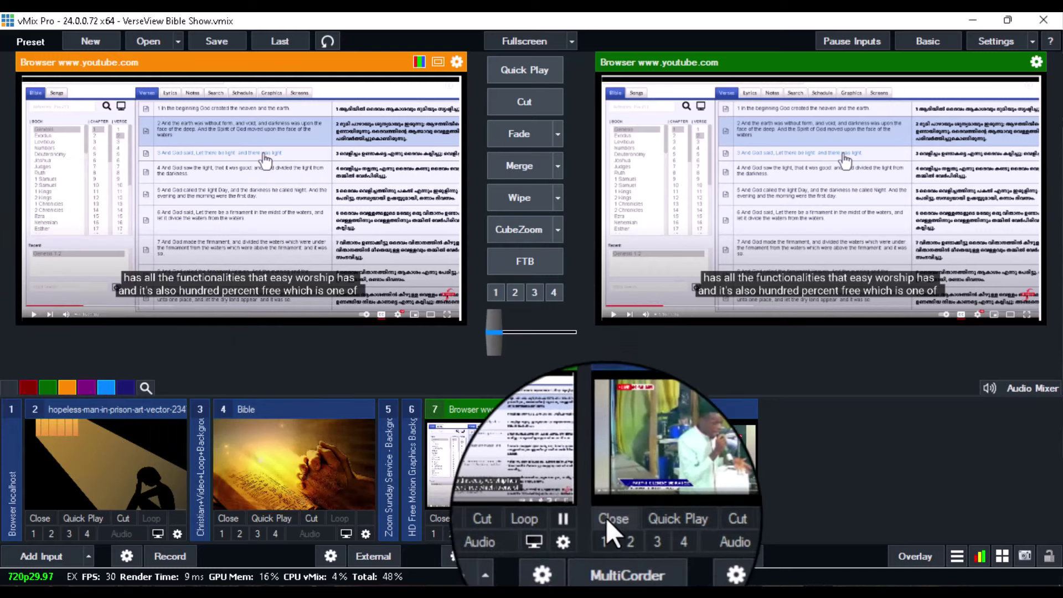
click(524, 533)
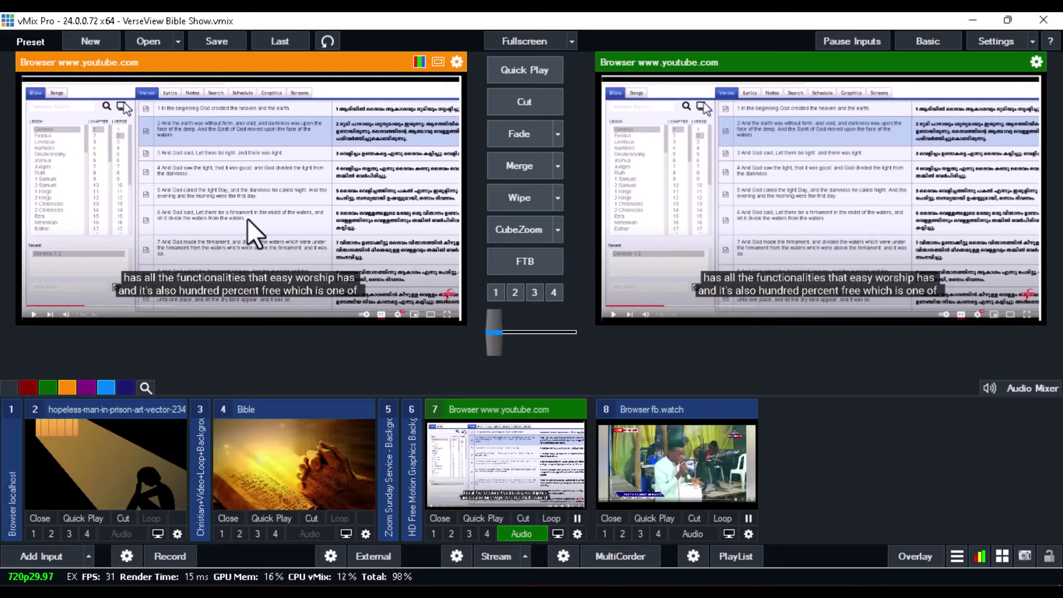
click(35, 313)
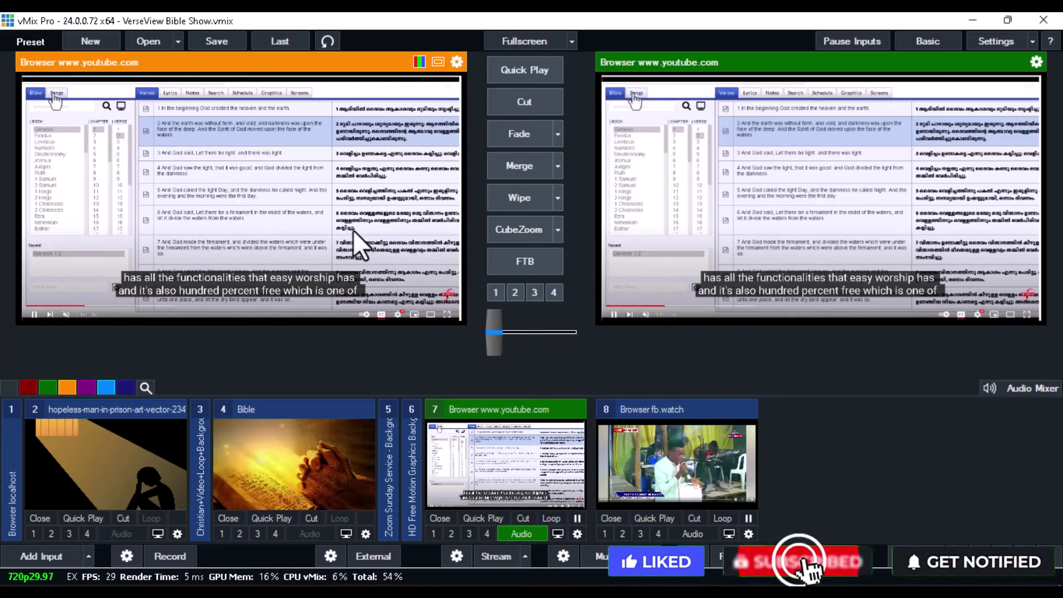
click(356, 231)
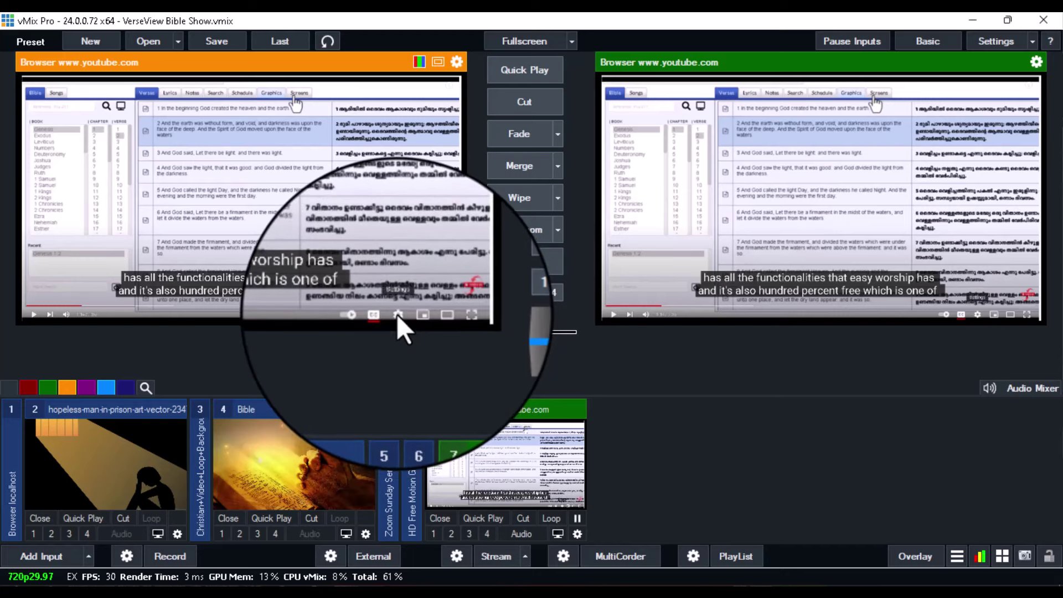
Open and close the previewed YouTube player's settings options, and briefly play and pause the video.
click(396, 315)
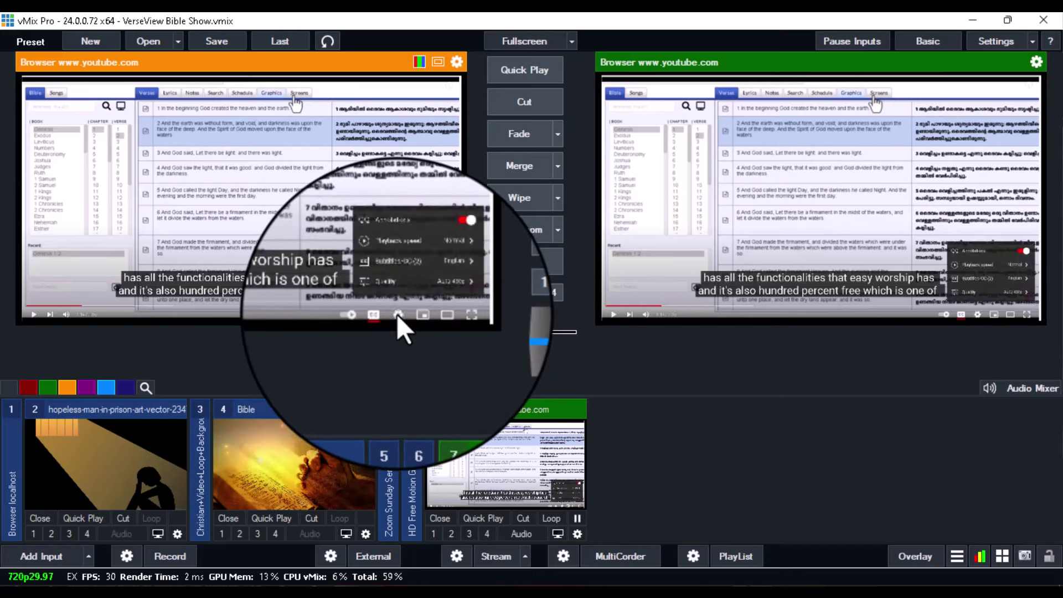
click(408, 280)
click(397, 209)
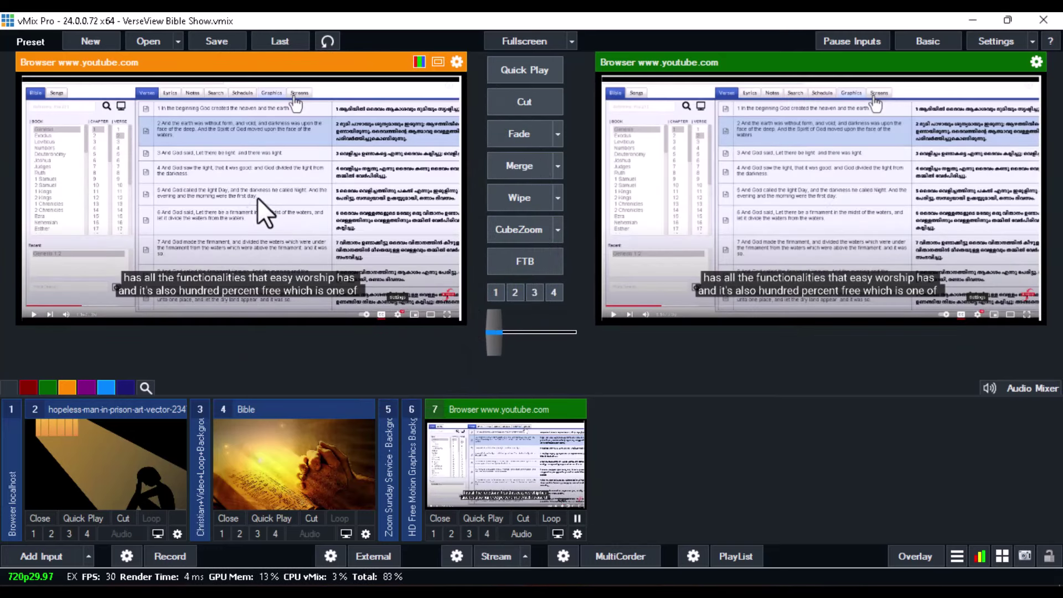
click(234, 194)
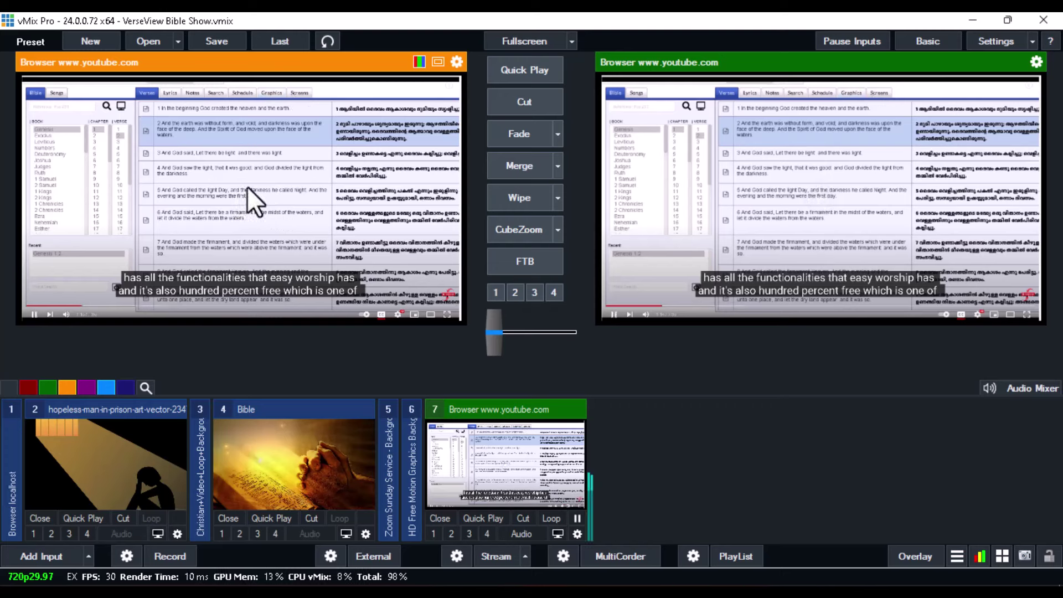
click(247, 186)
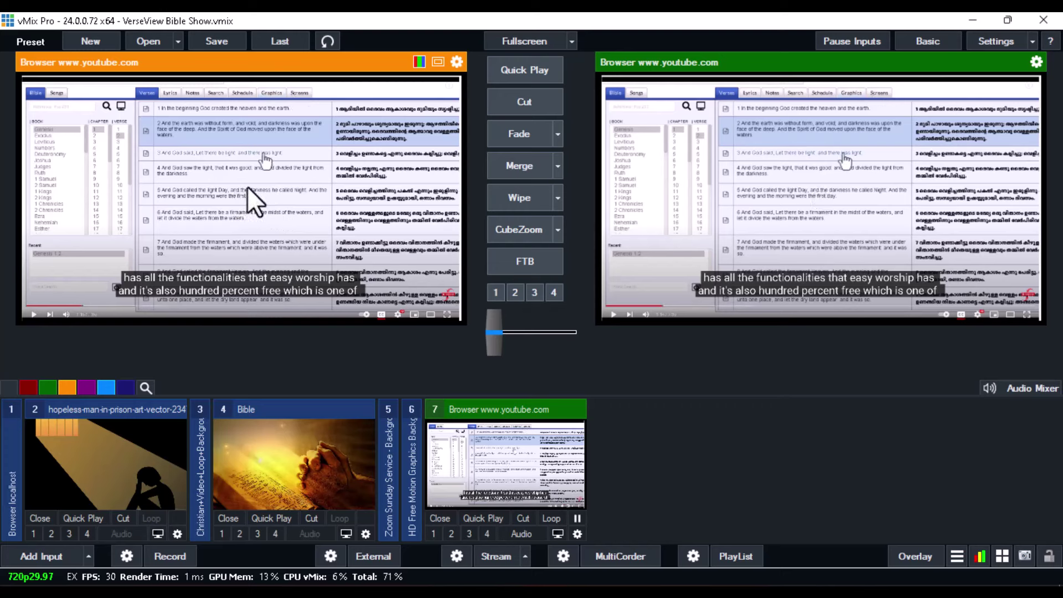
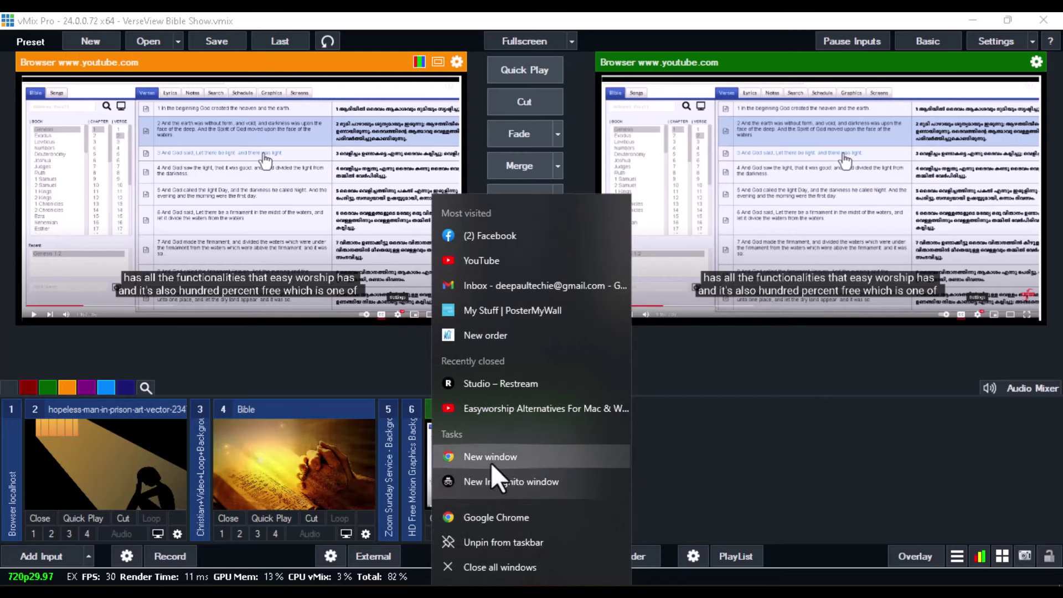
Open facebook.com in a new maximized Chrome window and go to the church's page from the shortcuts.
click(490, 458)
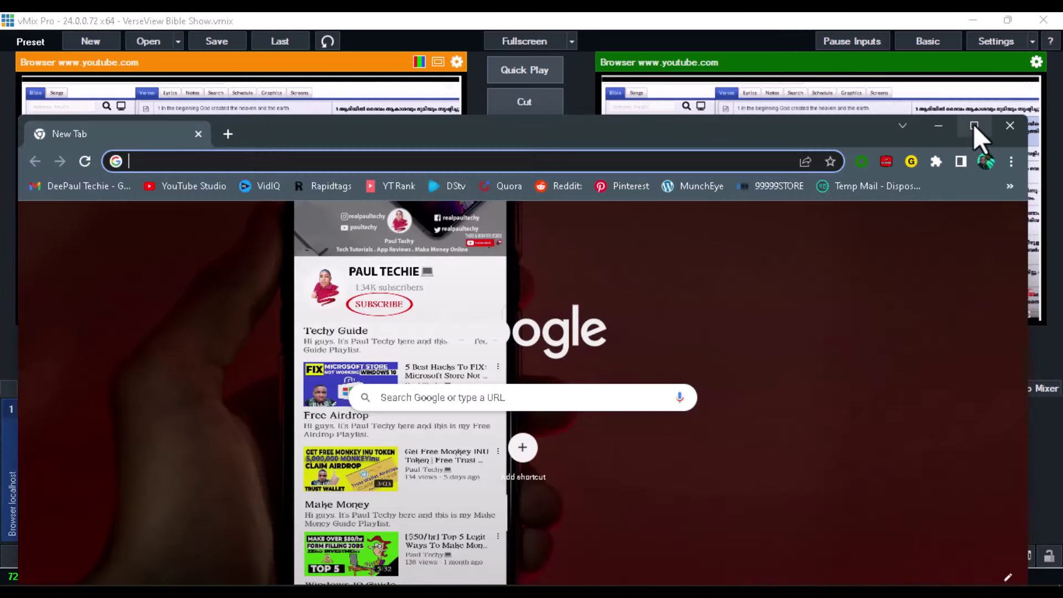
click(973, 126)
text(facebook.com)
key(Return)
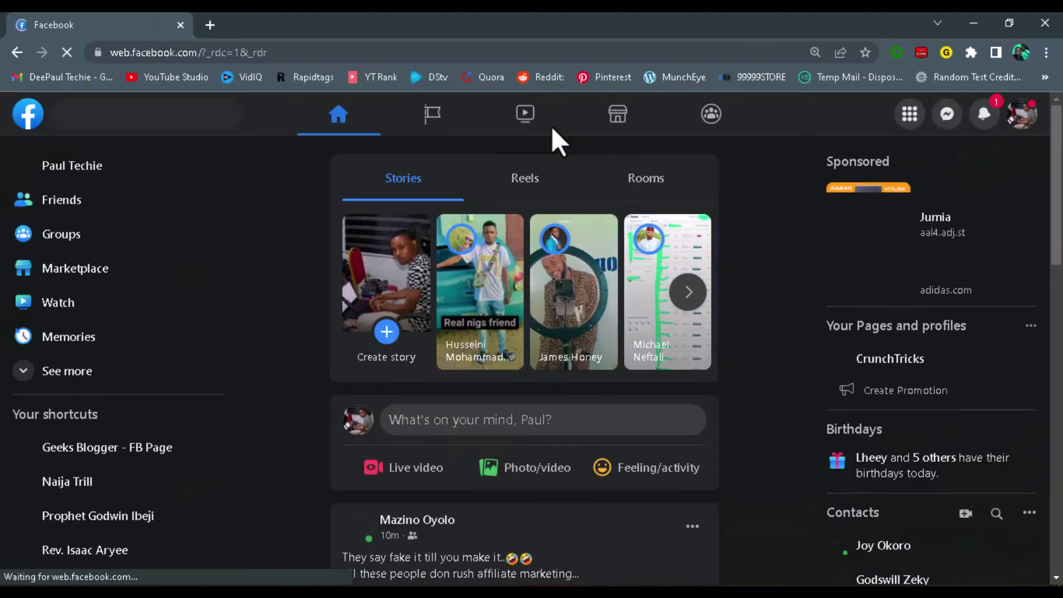
scroll(145, 393, down, 2)
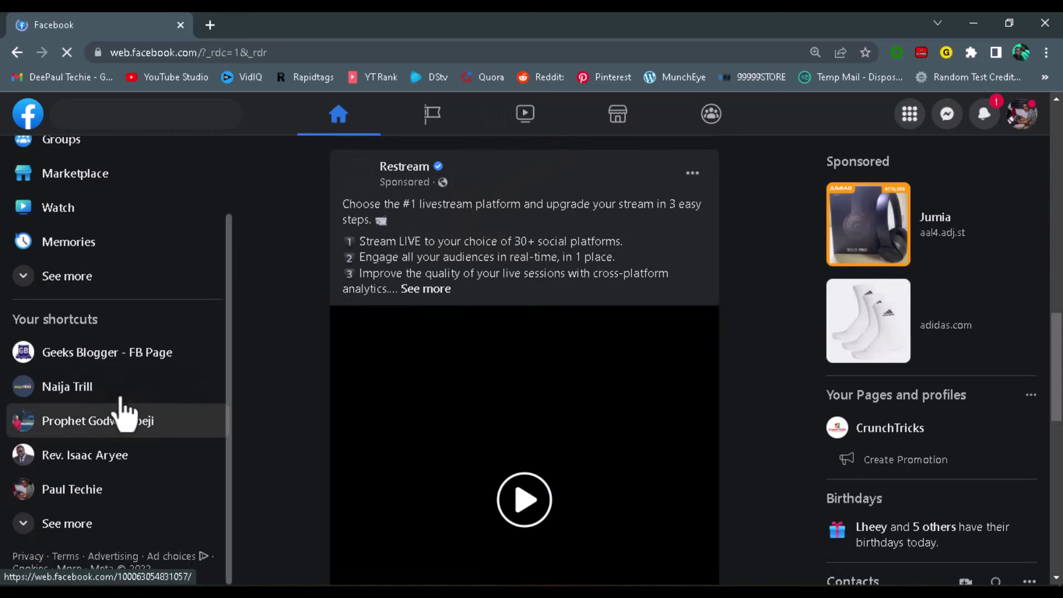
click(176, 433)
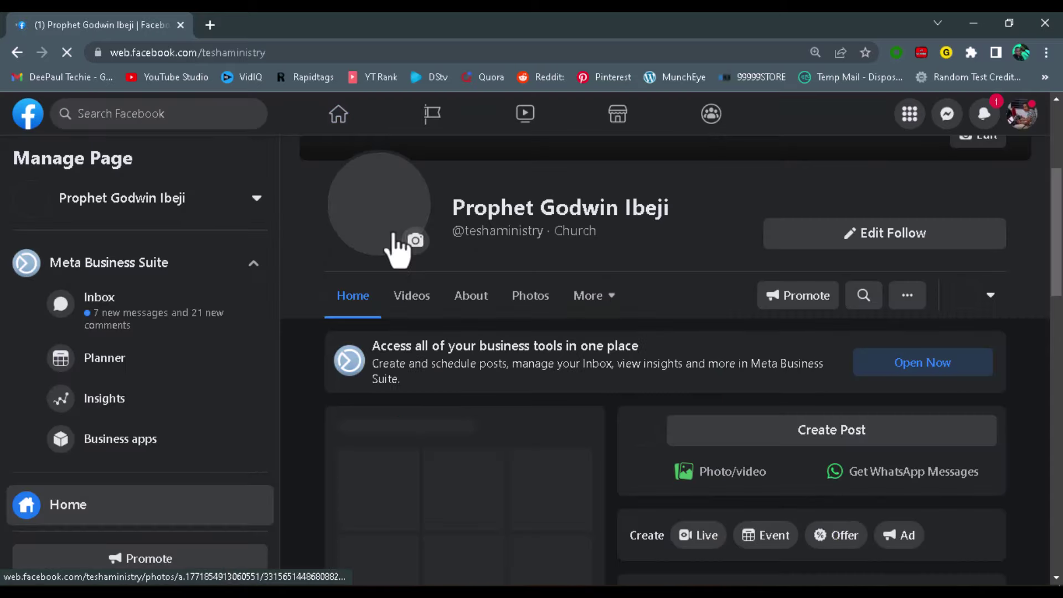
Copy the link of the church page's 06/09/22 Faith Clinic Service live video post and return to vMix.
scroll(703, 231, down, 8)
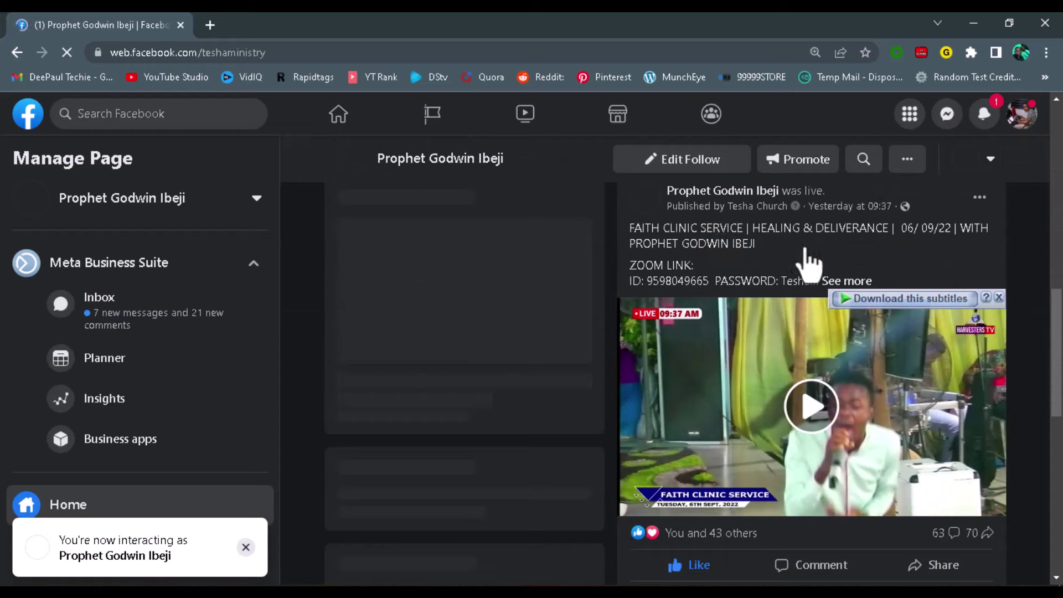
click(1000, 299)
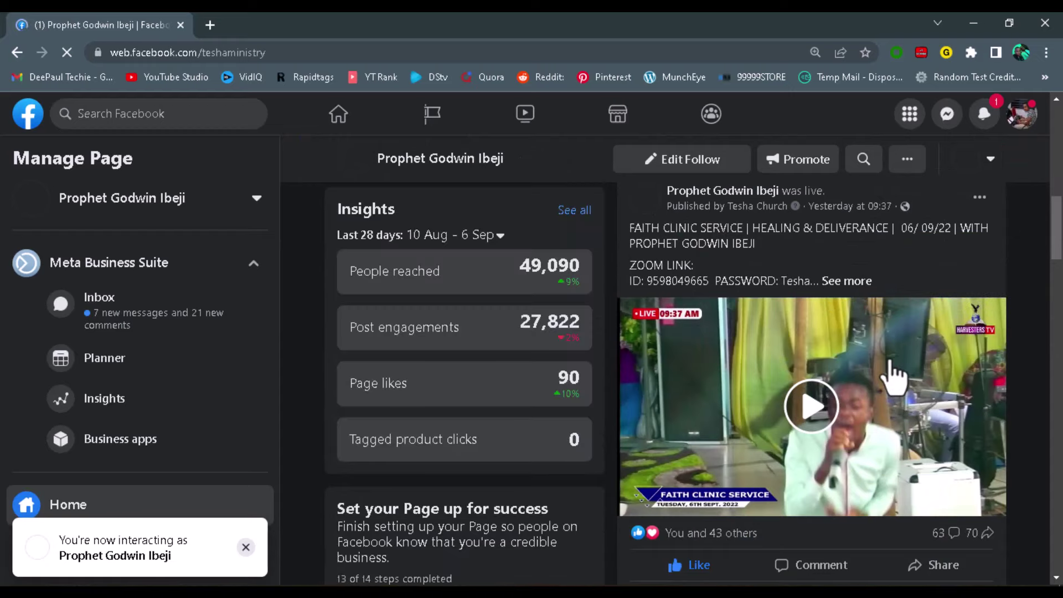
scroll(942, 332, up, 1)
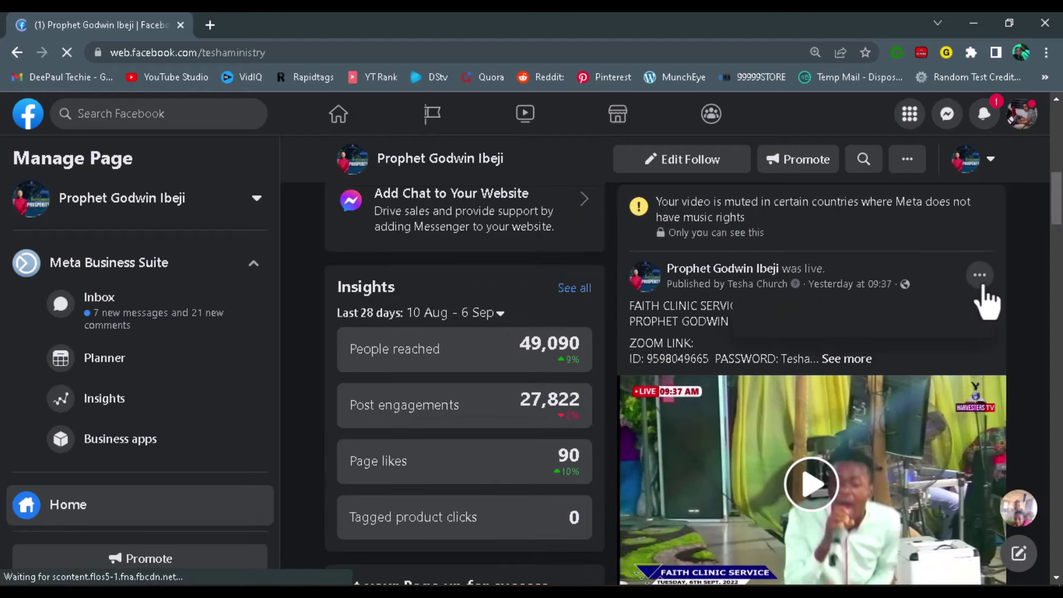
click(979, 275)
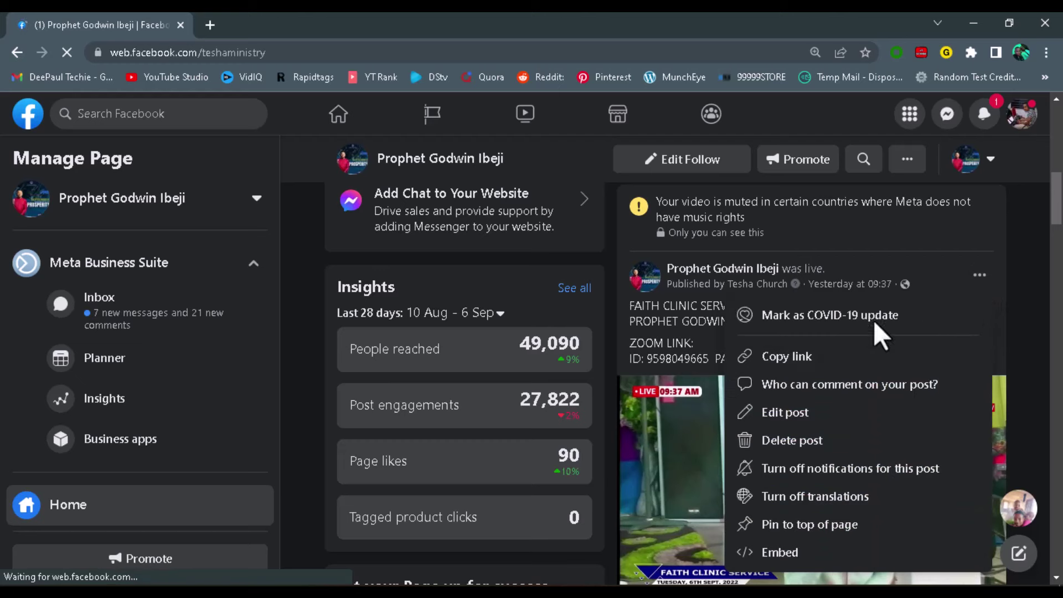
click(785, 356)
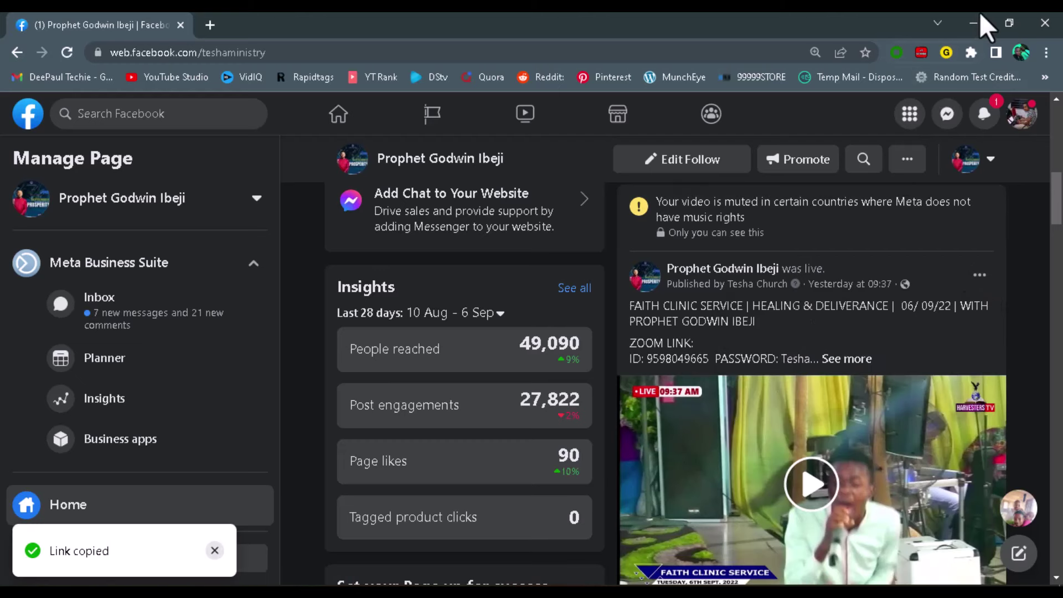
click(979, 14)
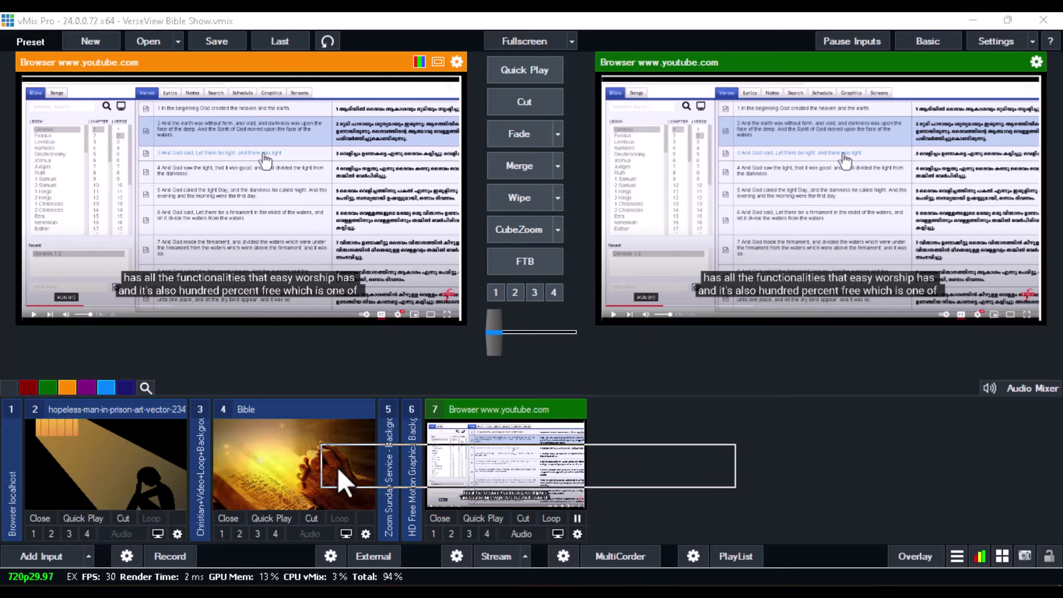
click(30, 558)
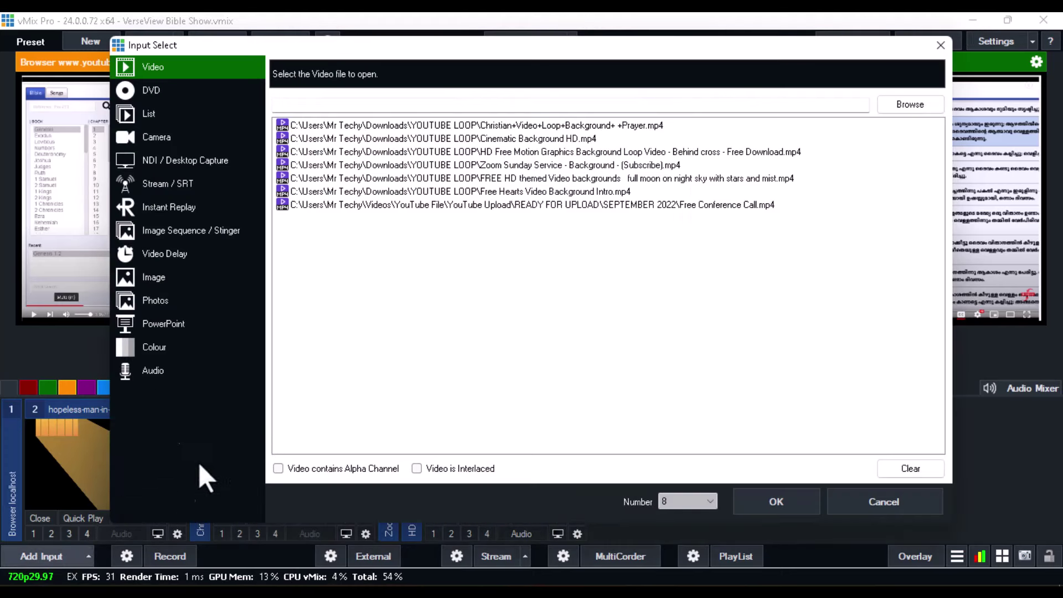
click(940, 45)
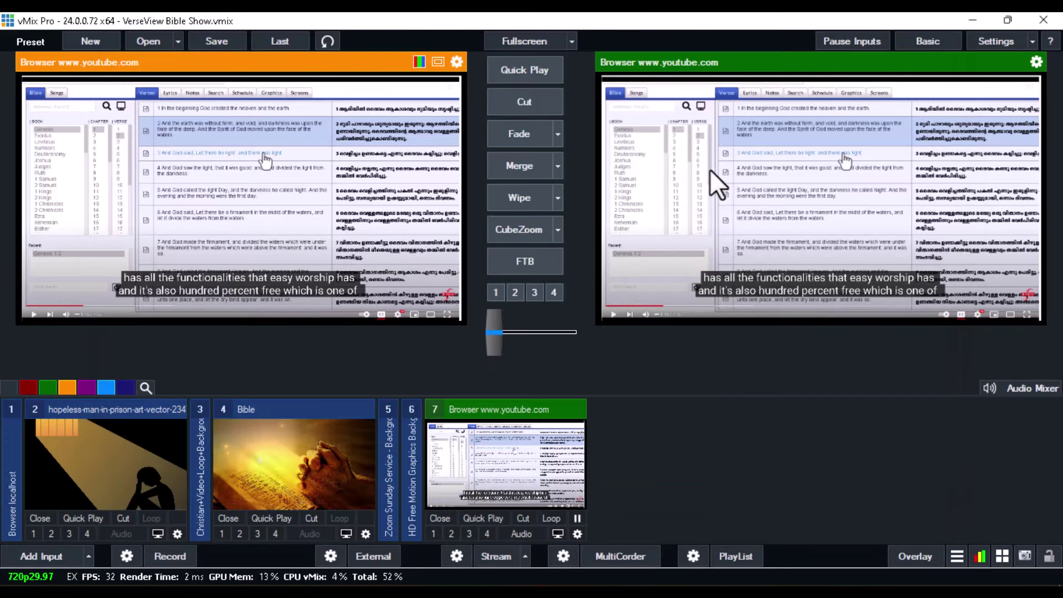
click(22, 553)
click(165, 464)
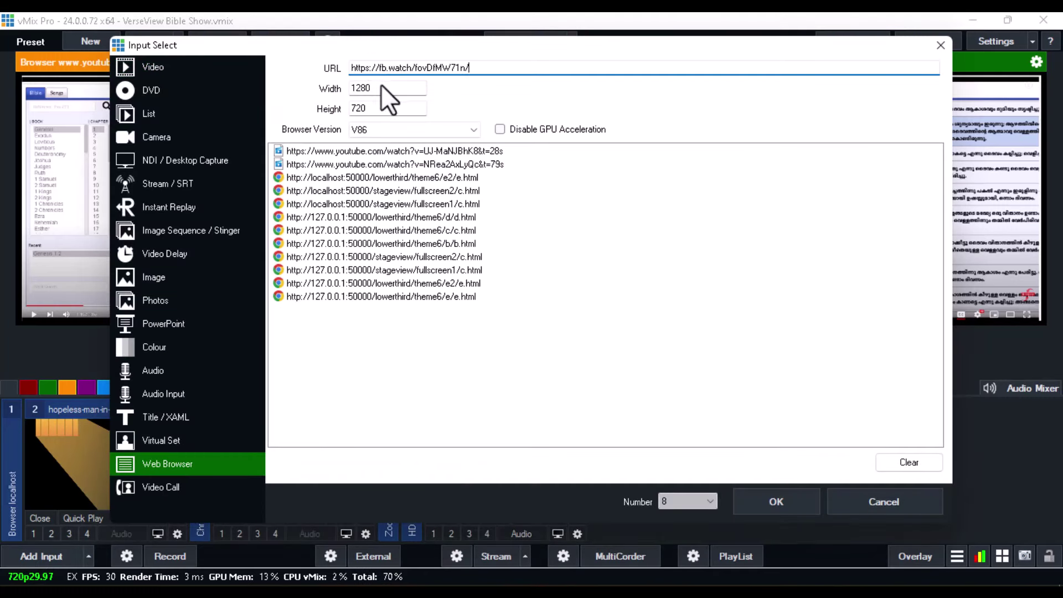
double_click(386, 89)
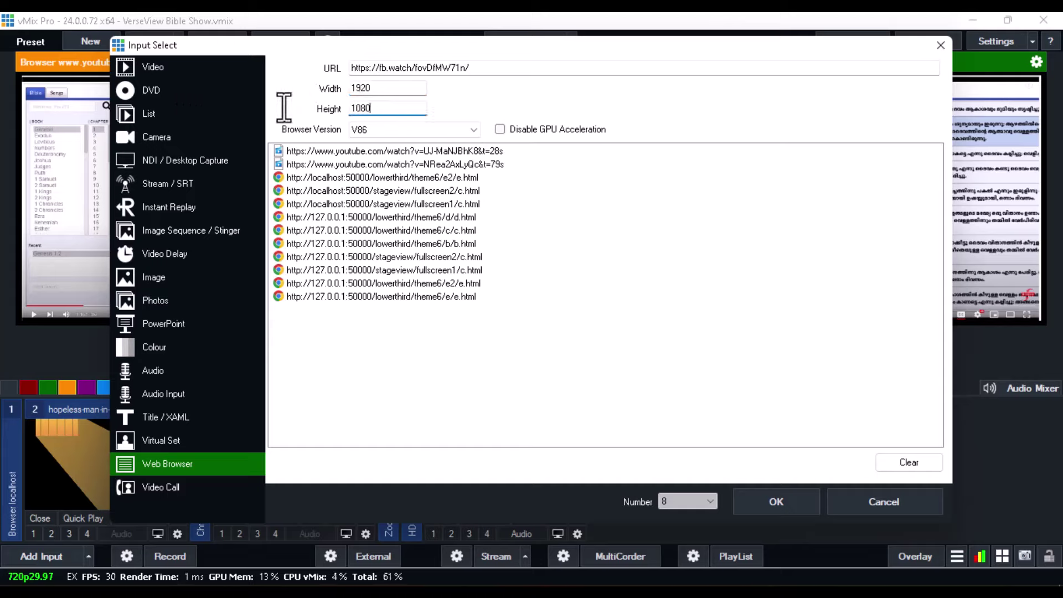
click(366, 131)
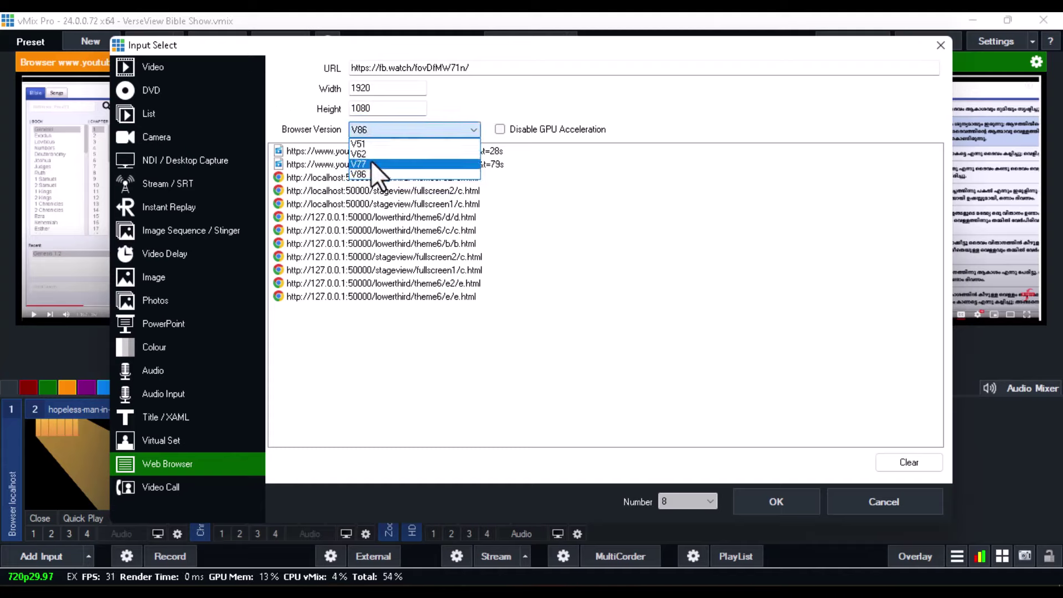
click(371, 161)
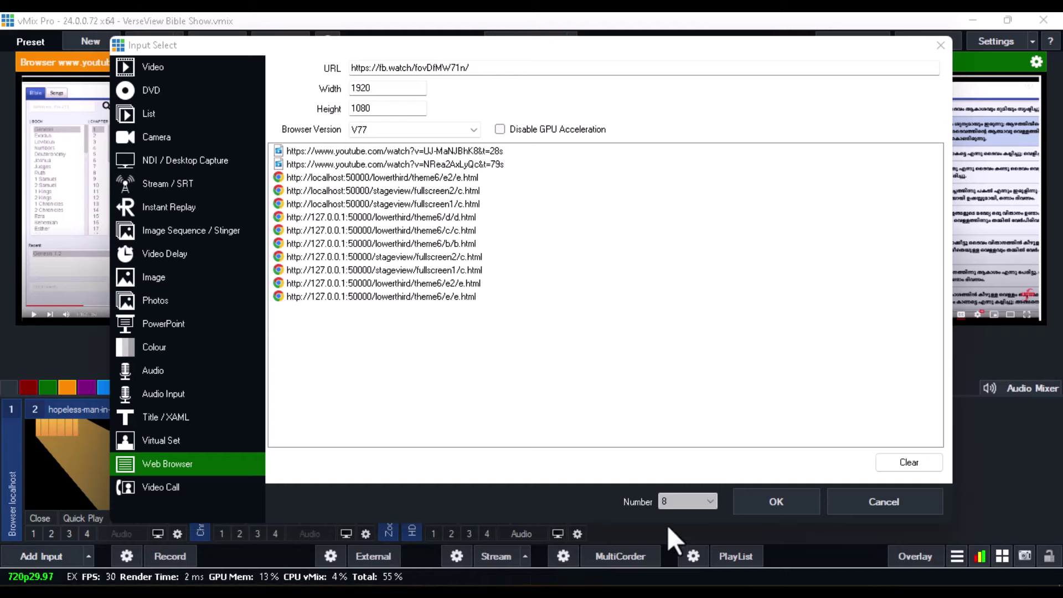
click(769, 512)
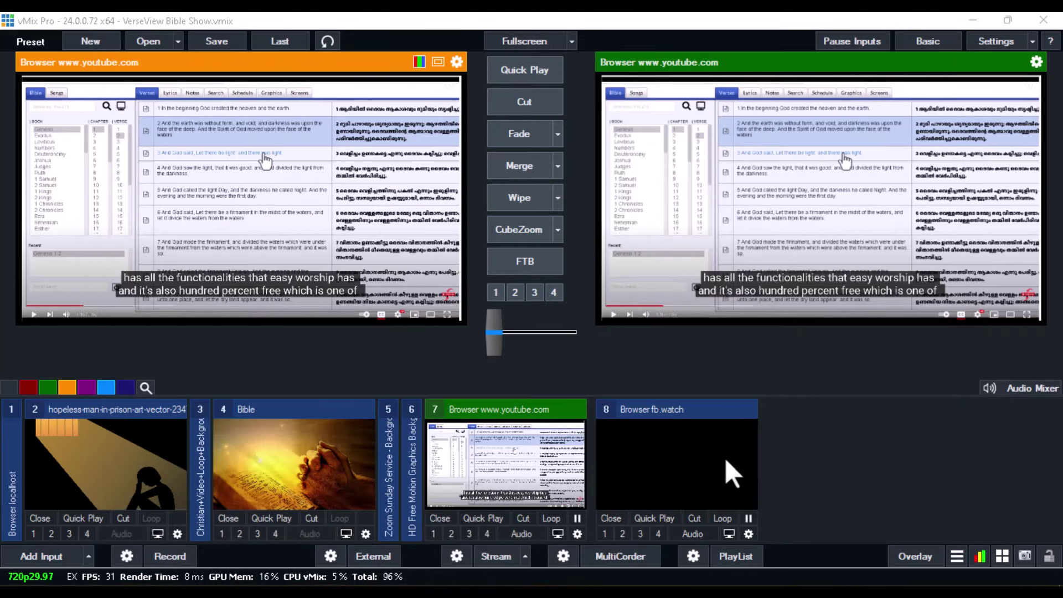
Send the fb.watch browser input to the preview and dismiss the Not Logged In notice on its page.
click(726, 458)
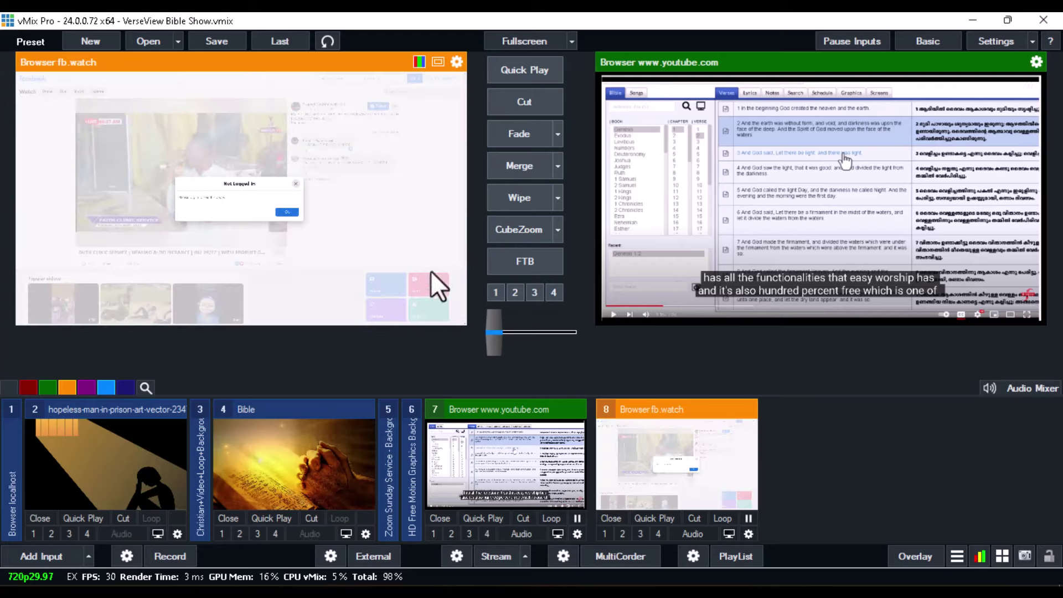
click(296, 183)
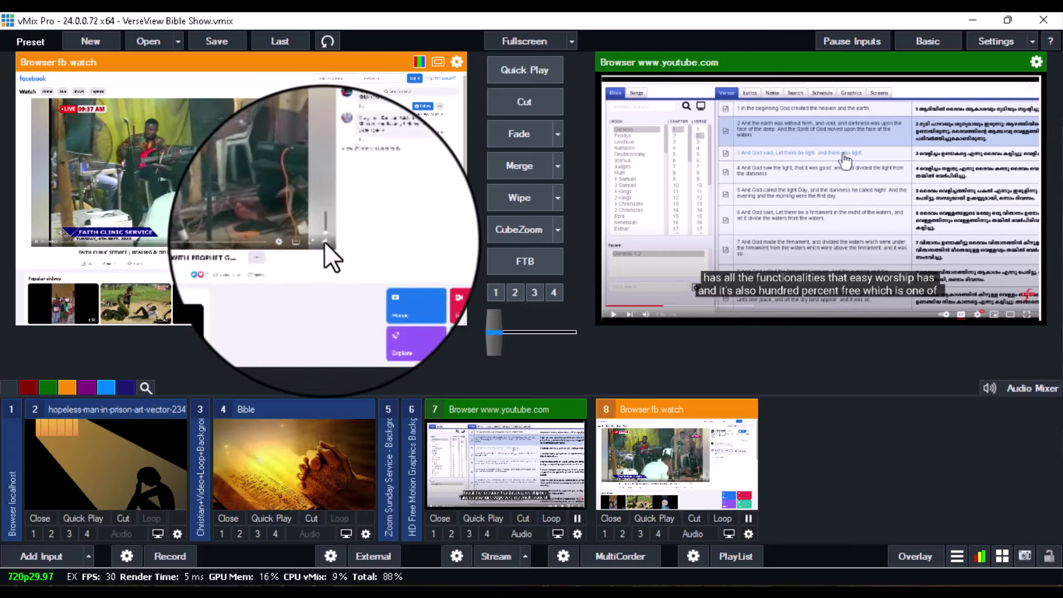
Turn the fb.watch input's audio on and back off twice, and pause its video in the previewed player.
click(693, 534)
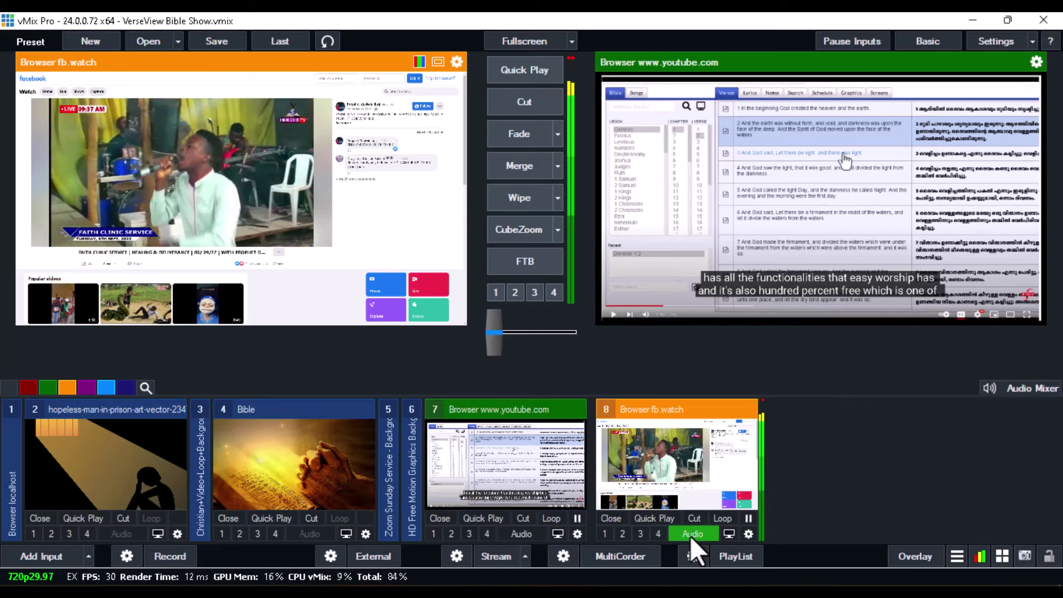
click(691, 535)
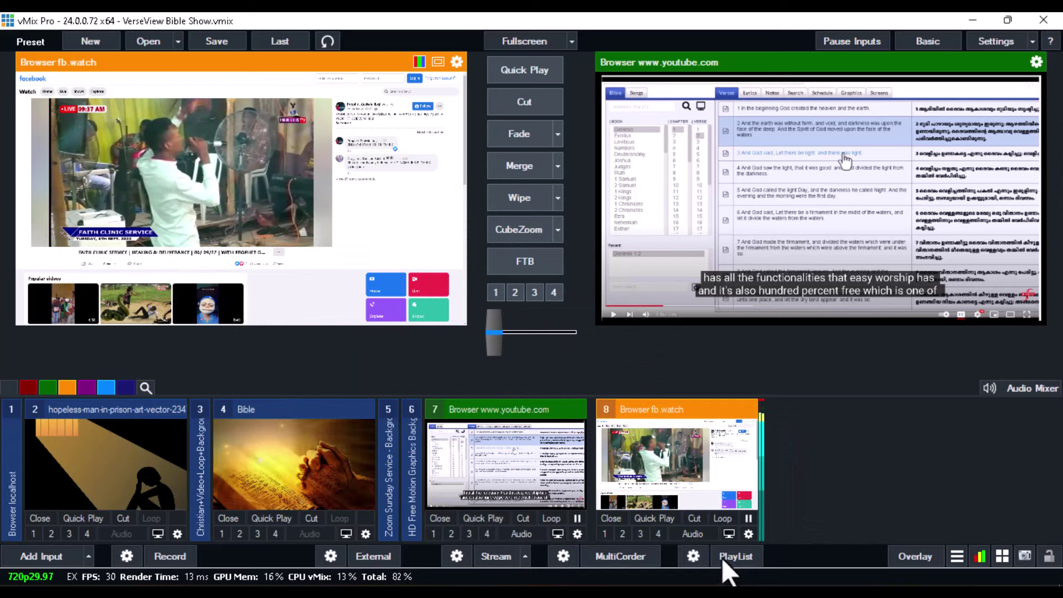
click(693, 533)
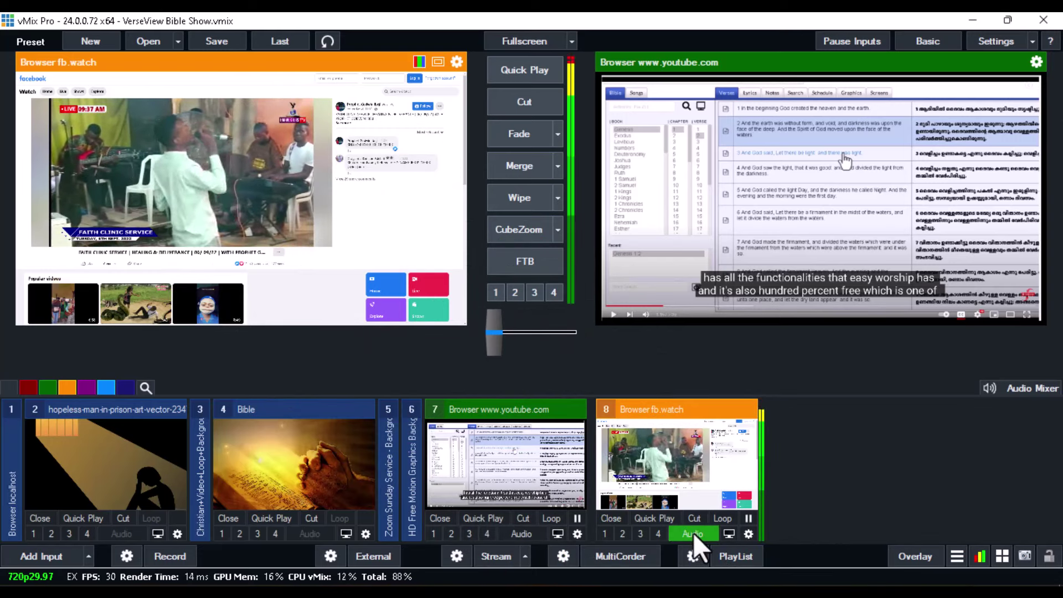
click(693, 533)
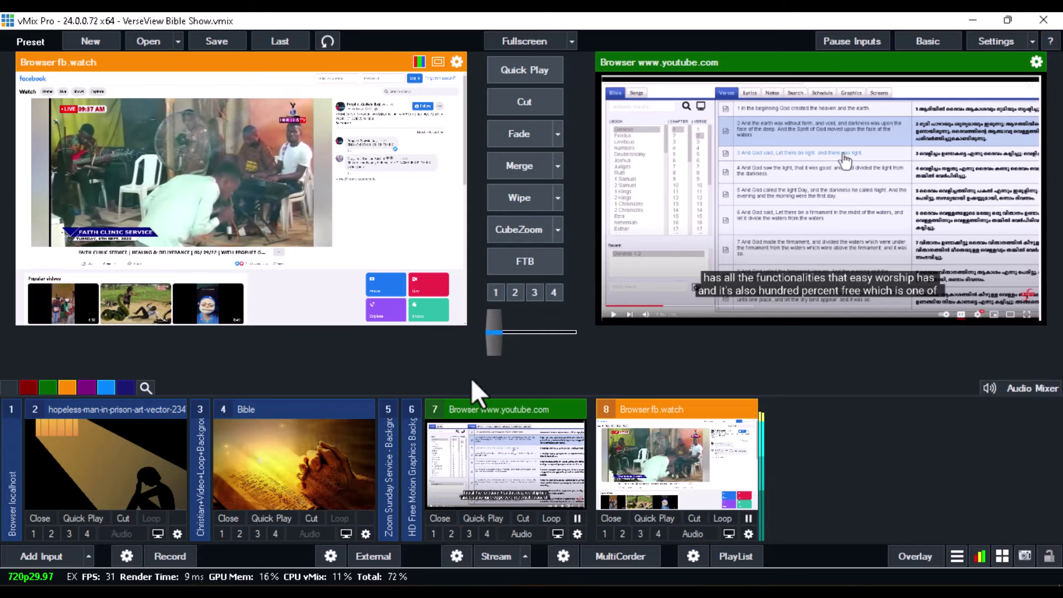
mouse_move(170, 169)
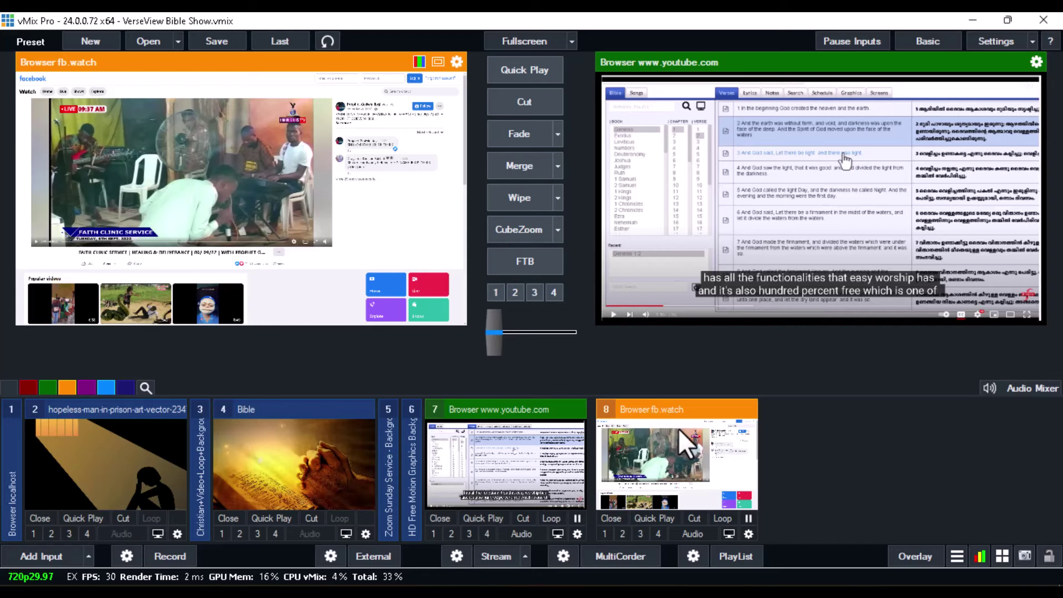
Crop the fb.watch input to its video area with Crop X1 42, Y1 77, X2 899 and Y2 496.
right_click(672, 464)
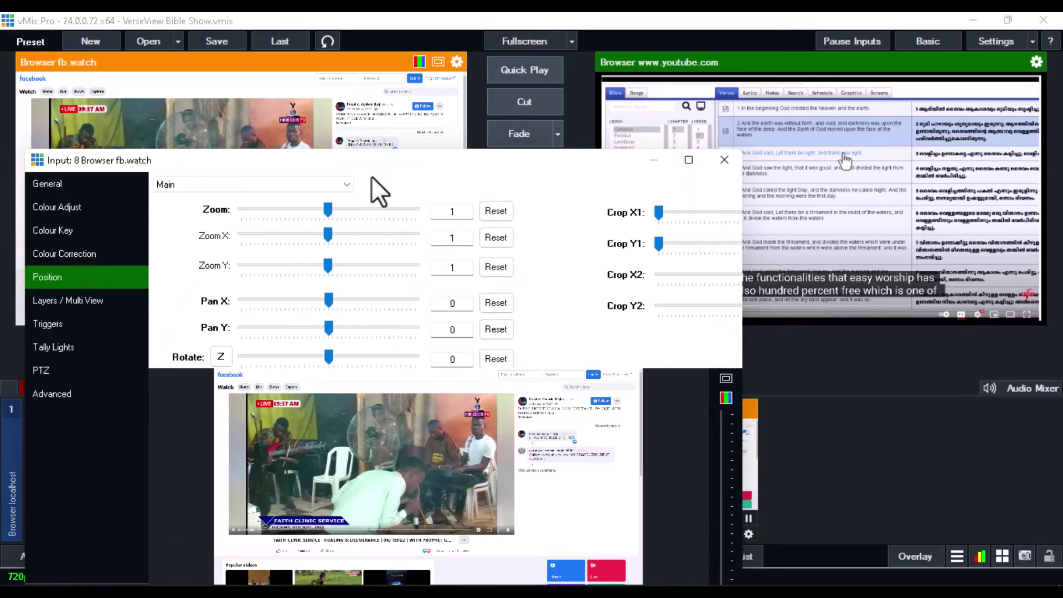
drag(393, 166, 644, 141)
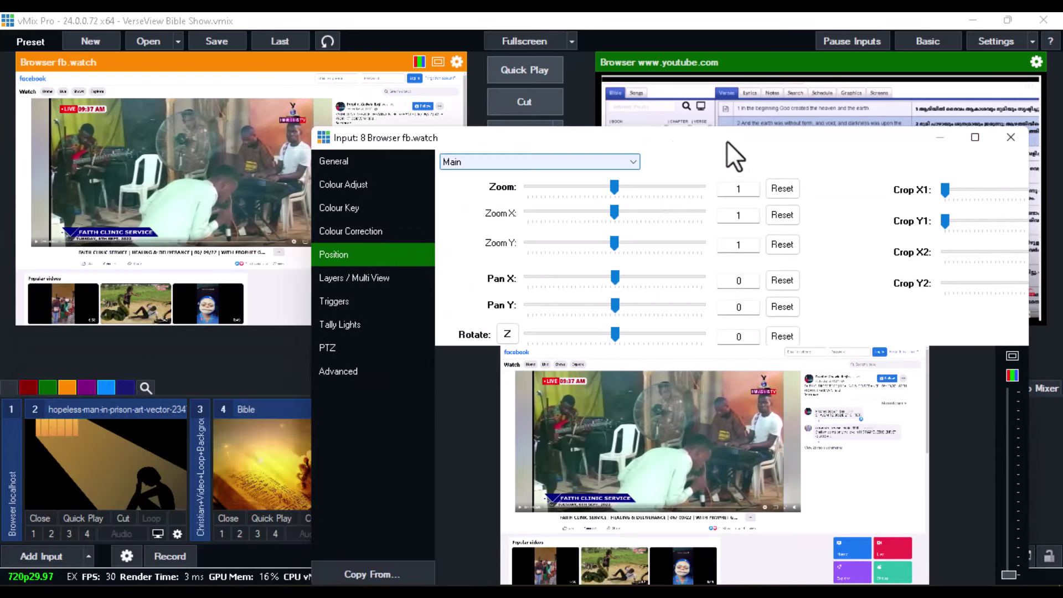
click(973, 139)
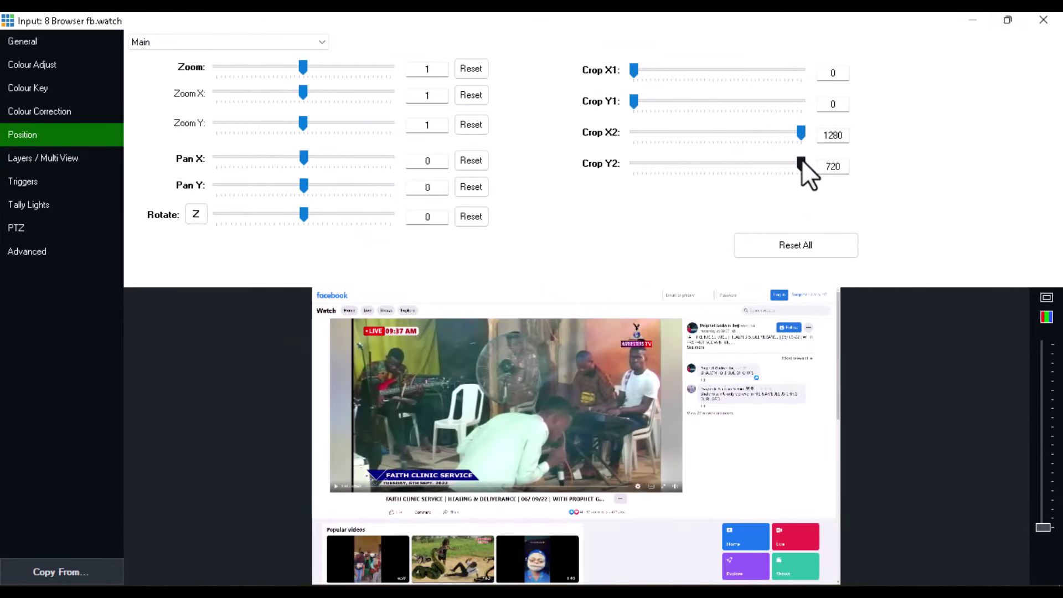
drag(802, 160, 746, 155)
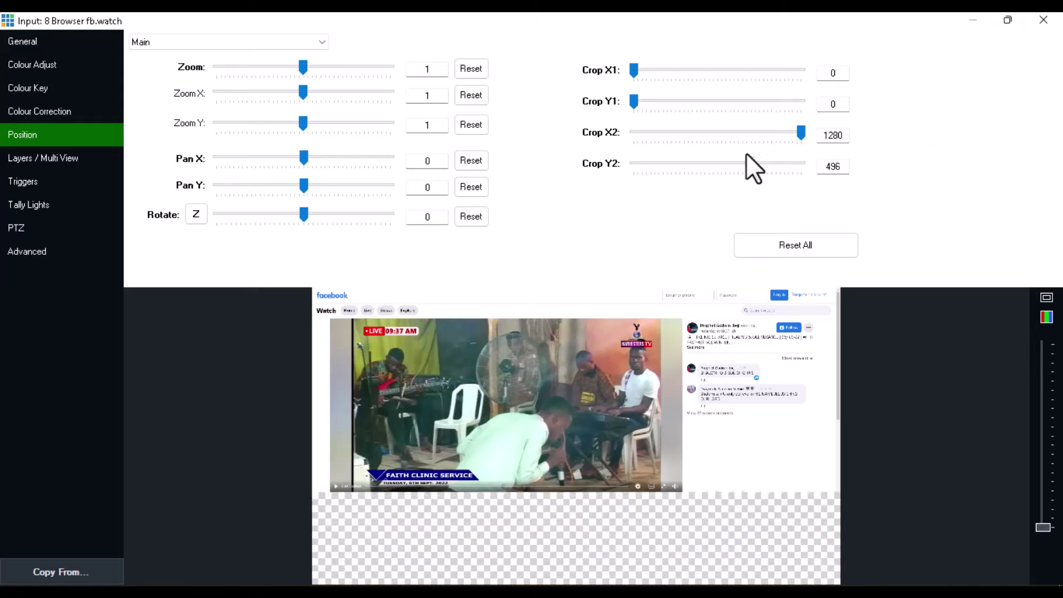
drag(800, 131, 749, 137)
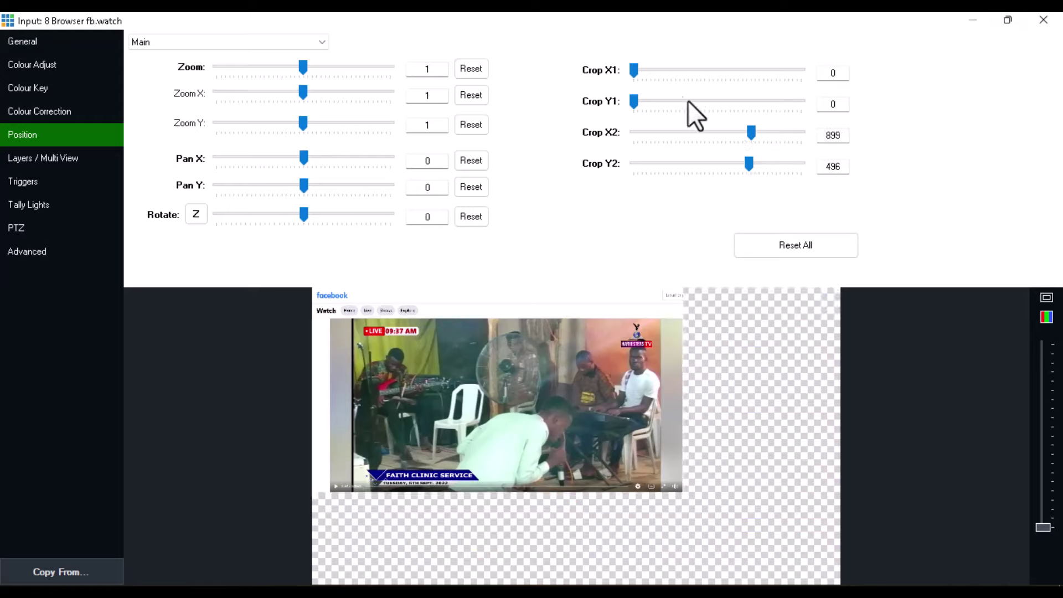
drag(631, 68, 637, 70)
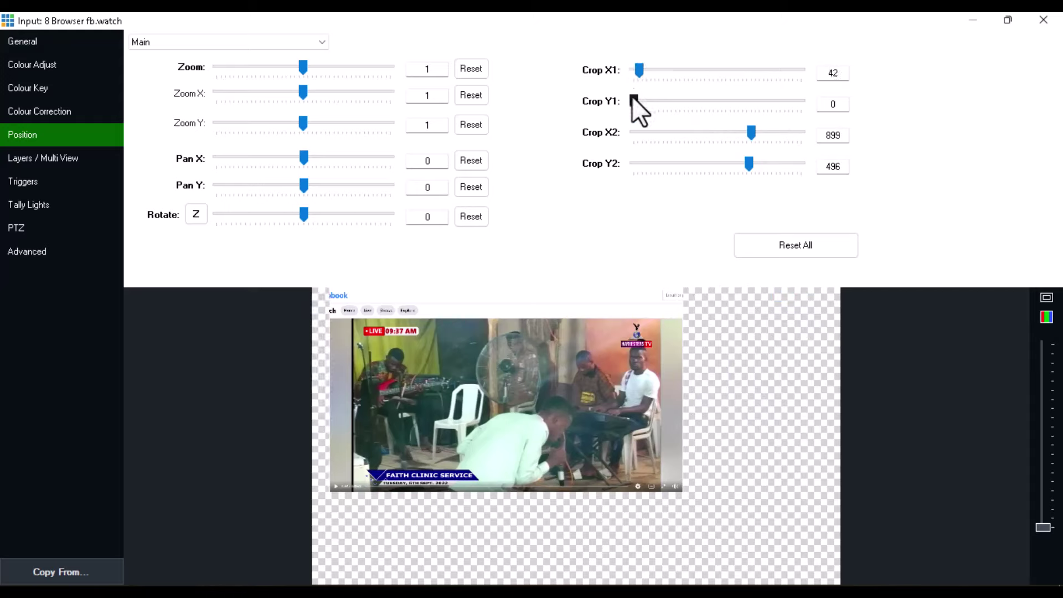
drag(632, 95, 650, 107)
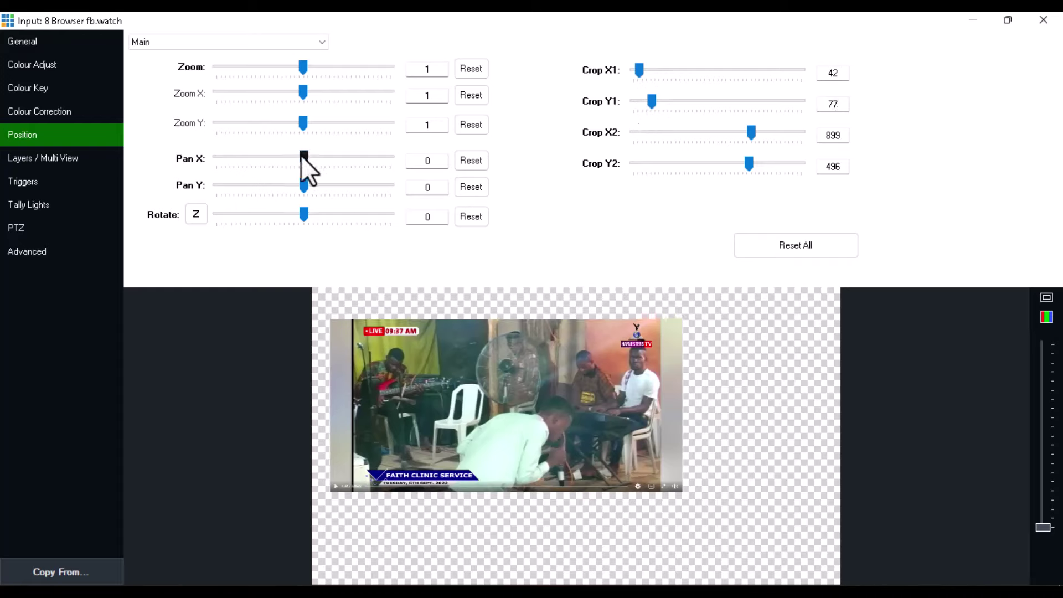
Enlarge and centre the cropped fb.watch video with zoom 1.453, Pan X 0.386 and Pan Y -0.278.
drag(301, 158, 291, 185)
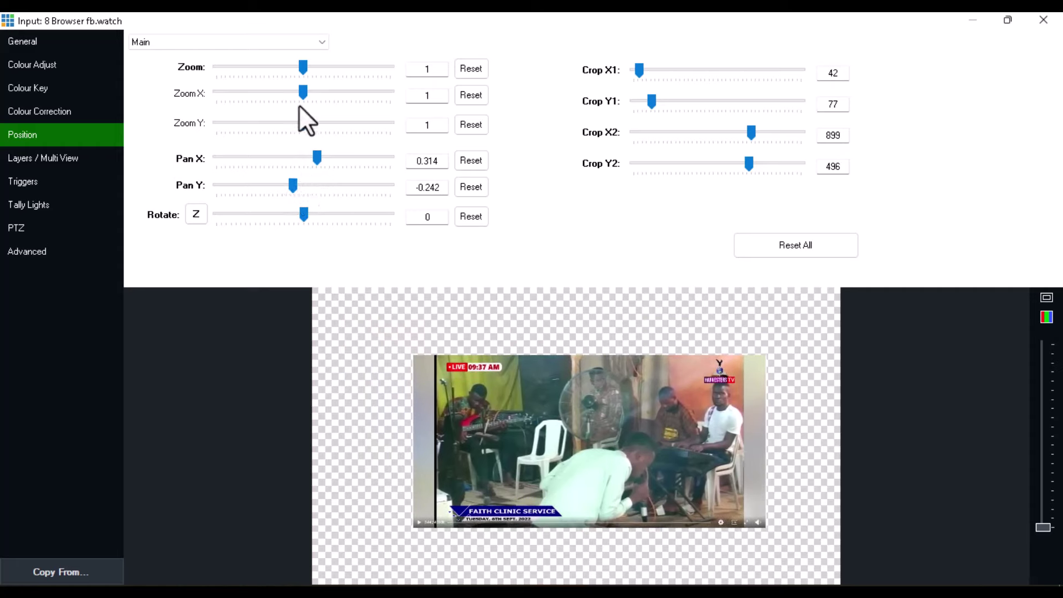
drag(303, 65, 314, 68)
drag(295, 184, 318, 157)
drag(314, 72, 314, 75)
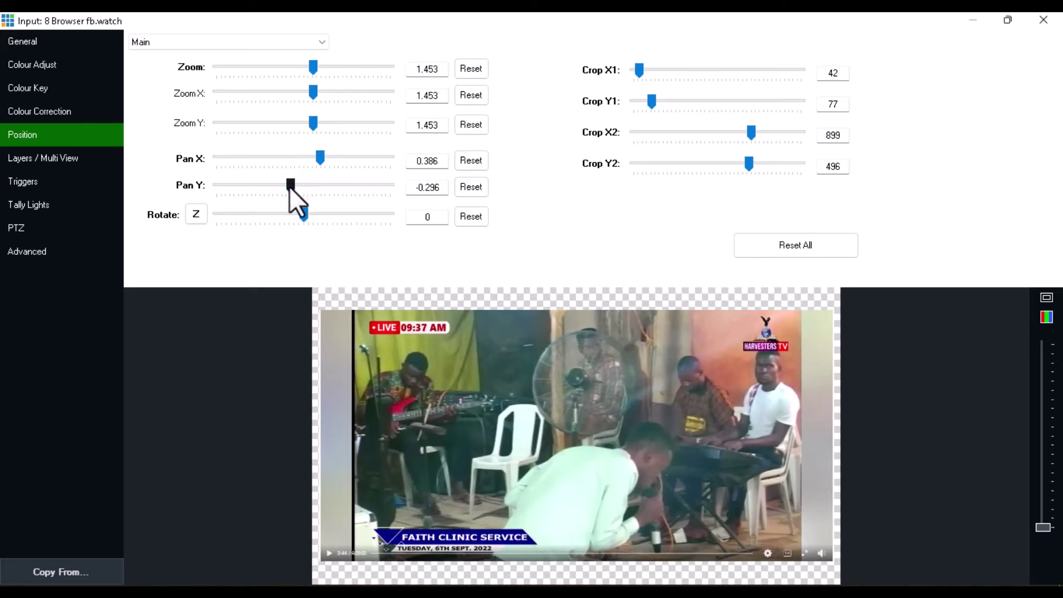
drag(289, 186, 290, 186)
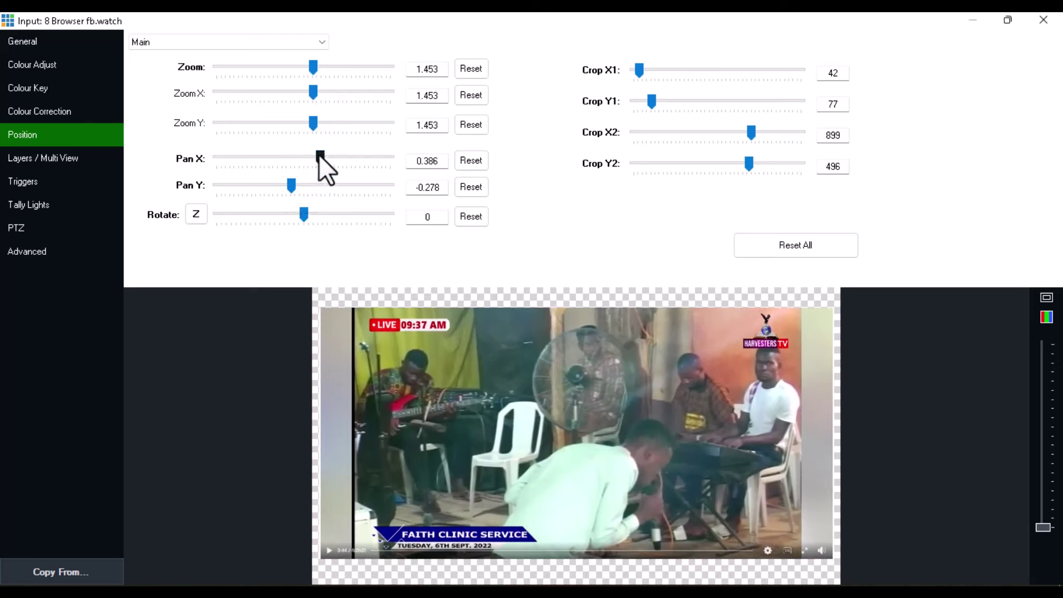
click(1044, 20)
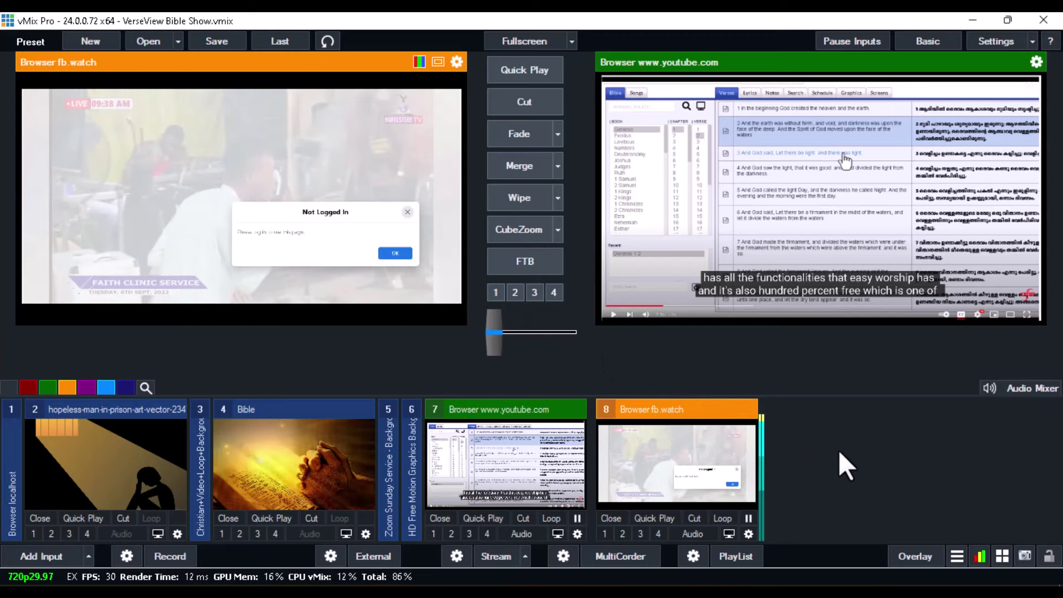
Dismiss the Not Logged In notice and open the quality setting in the previewed Facebook player.
click(407, 212)
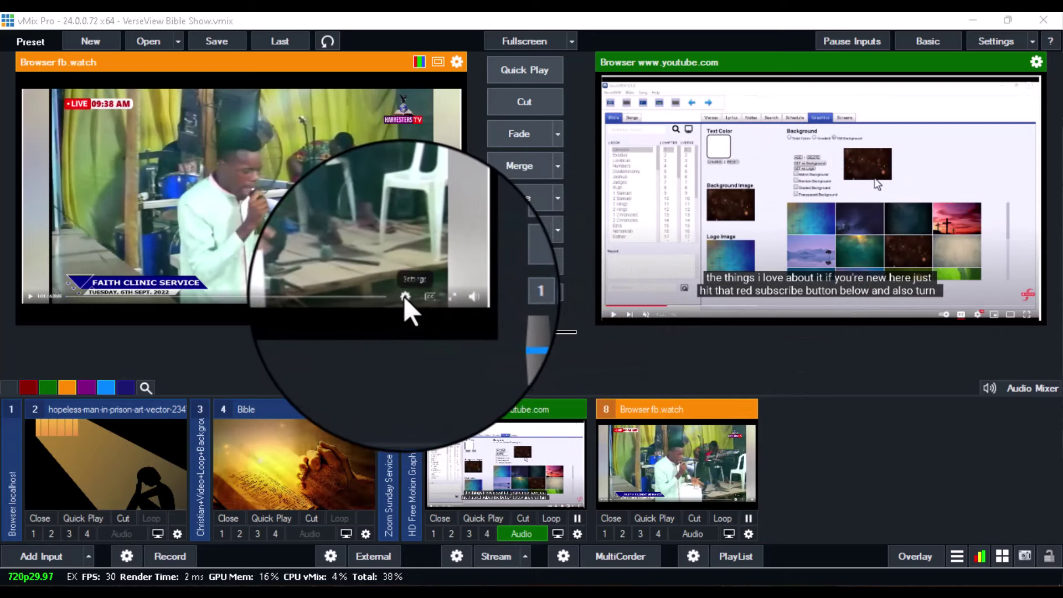
click(404, 296)
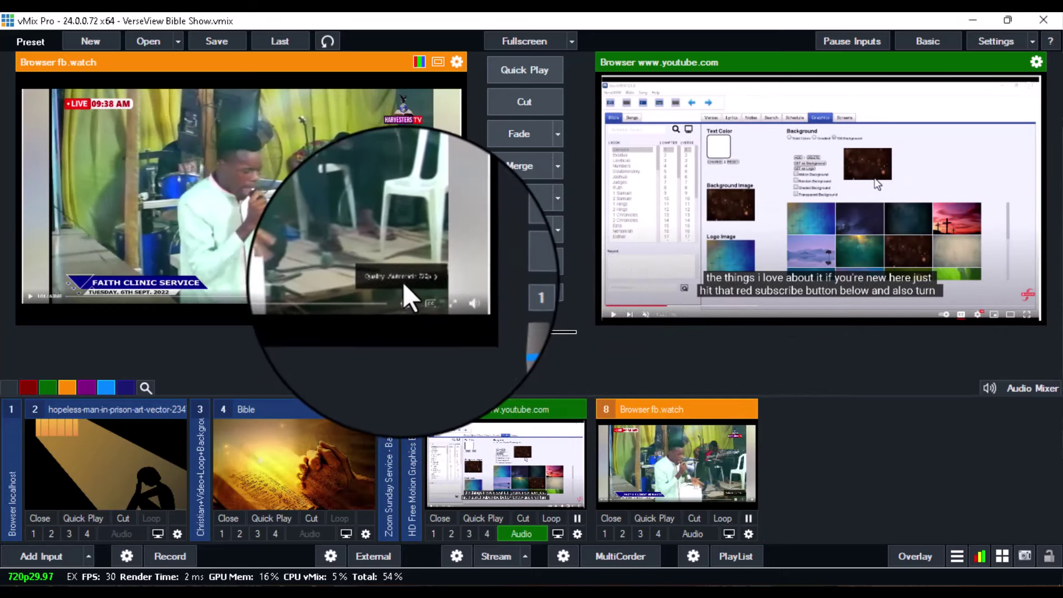
click(403, 280)
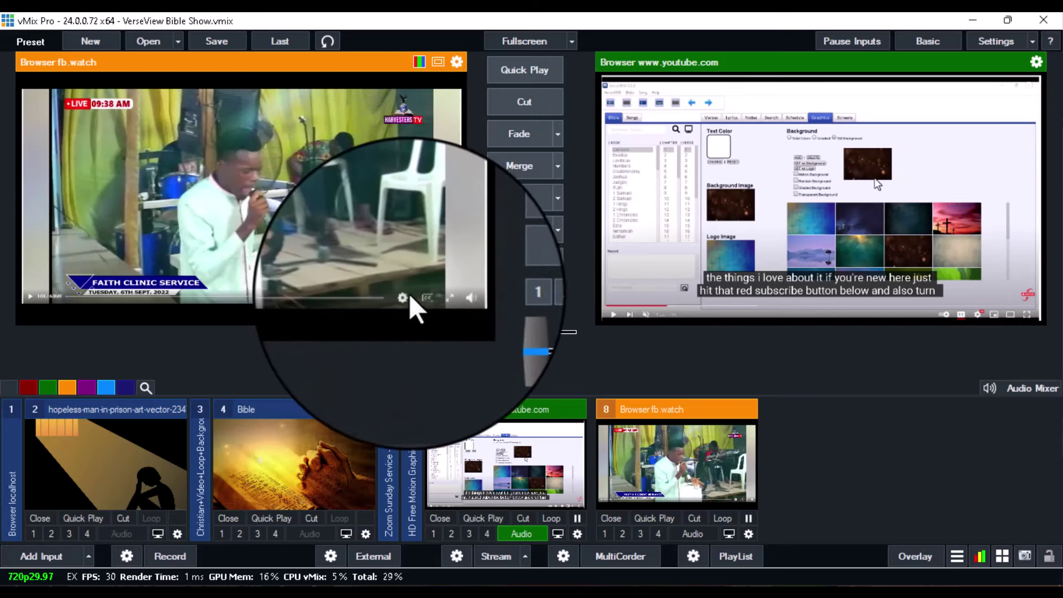
click(407, 294)
click(401, 280)
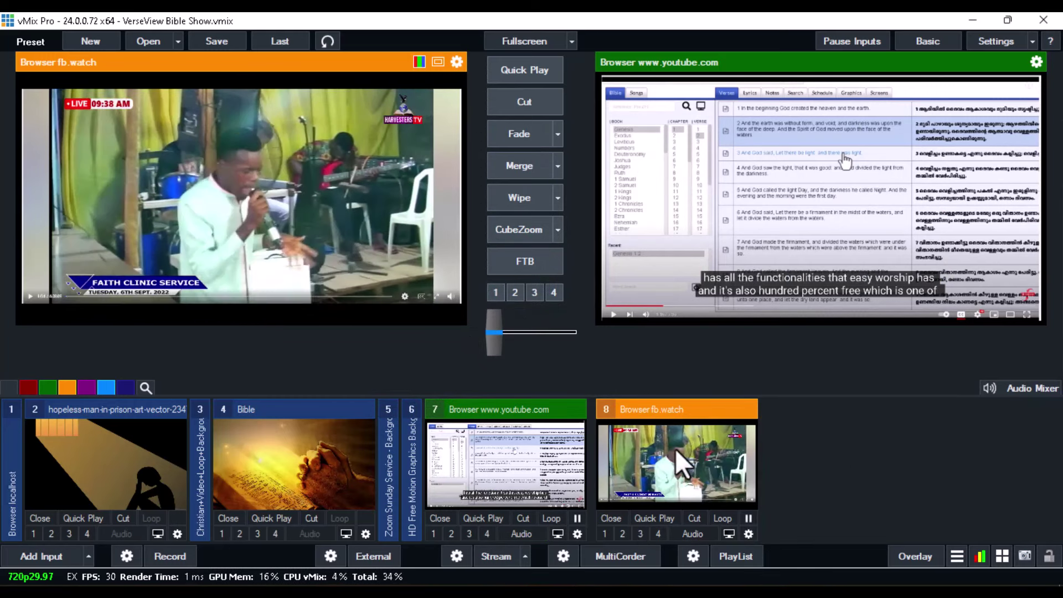
Check the web address in the fb.watch input's browser properties and close them without updating.
right_click(676, 450)
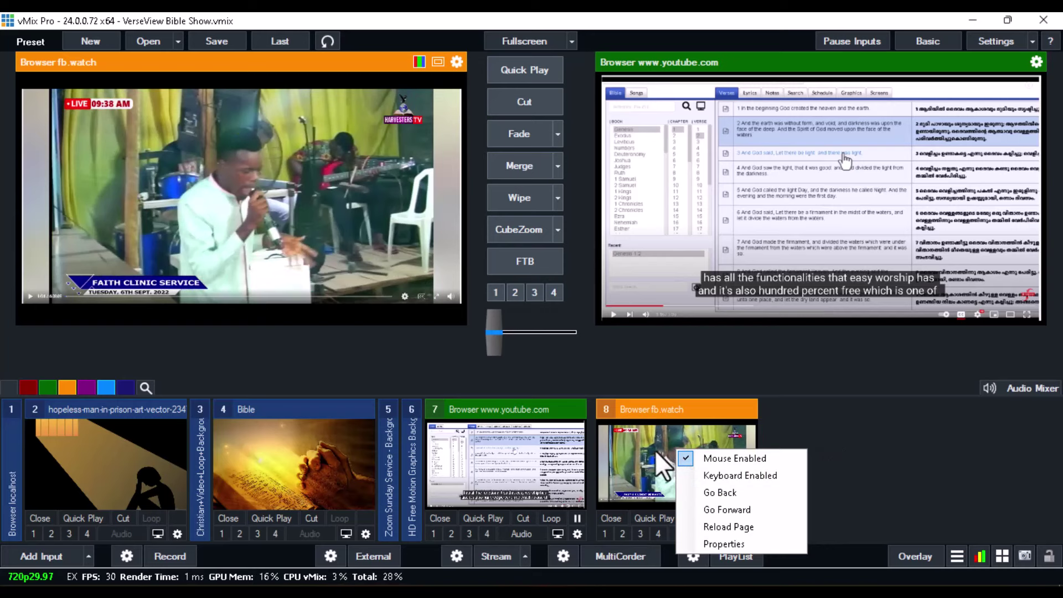
right_click(656, 451)
right_click(656, 450)
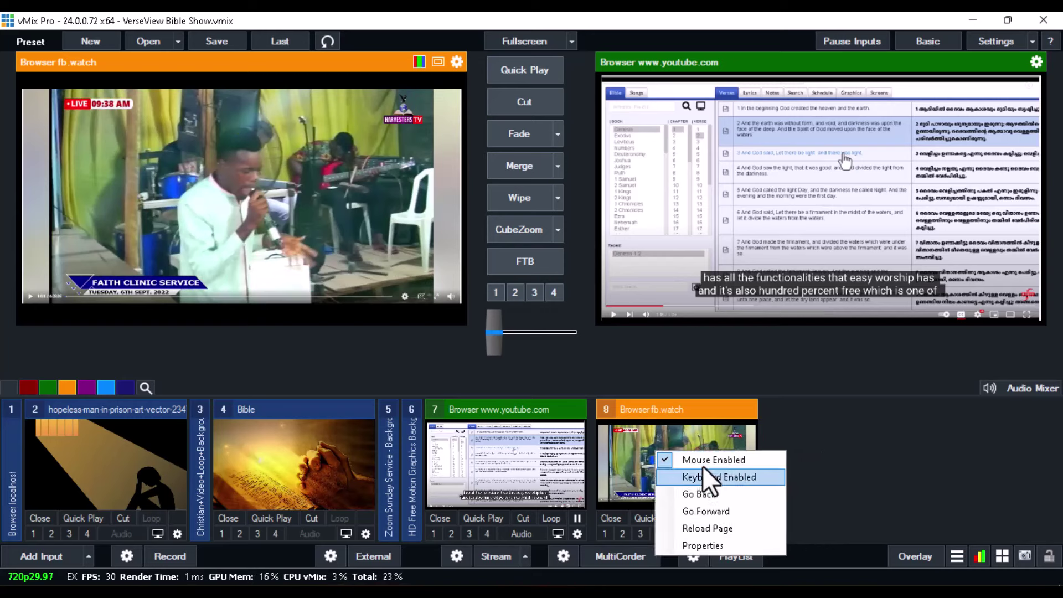
key(Down)
key(Down)
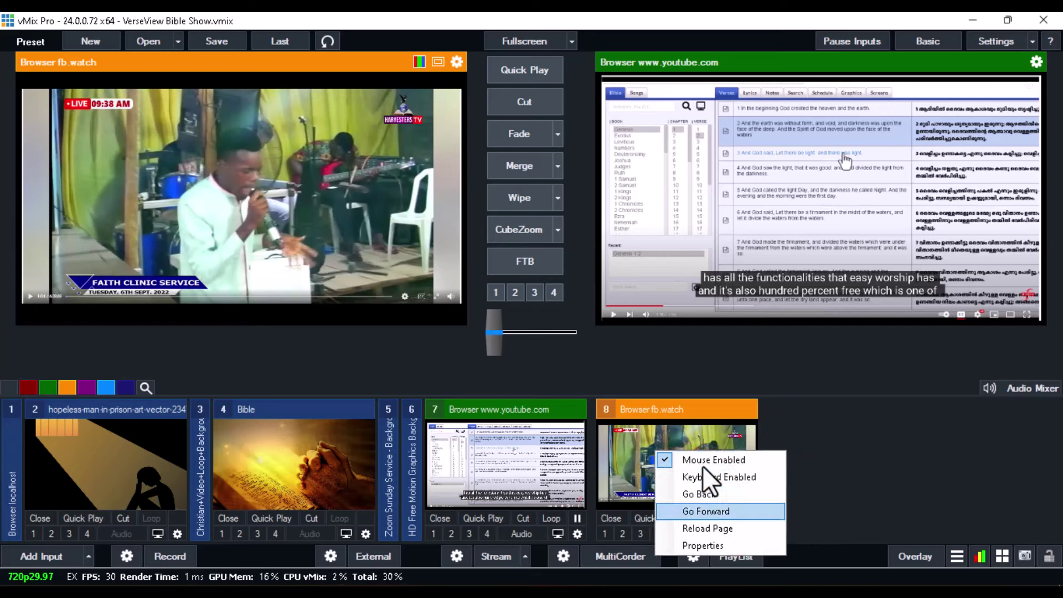
click(698, 546)
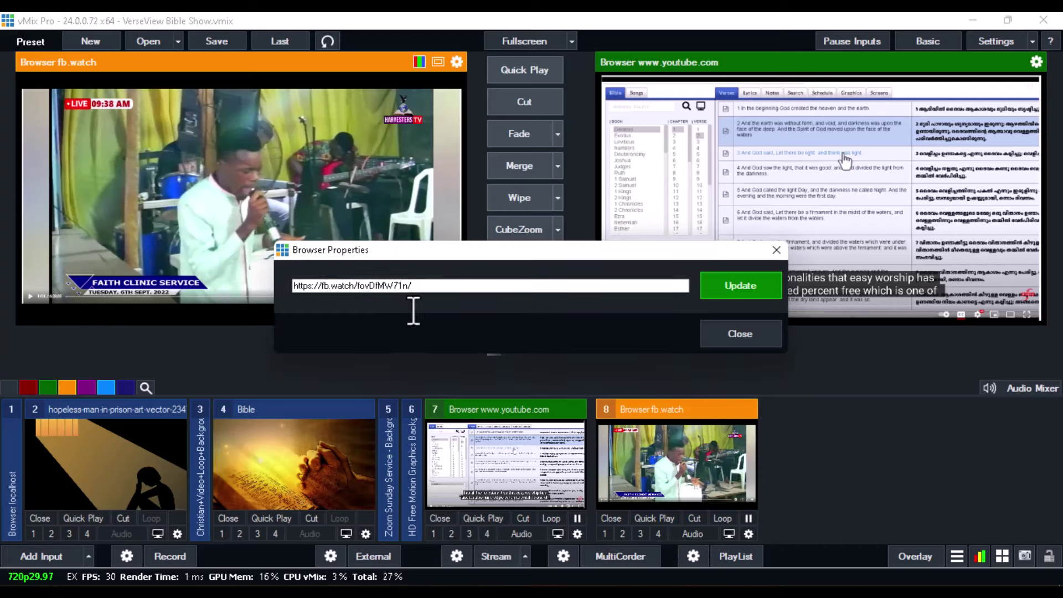
click(771, 254)
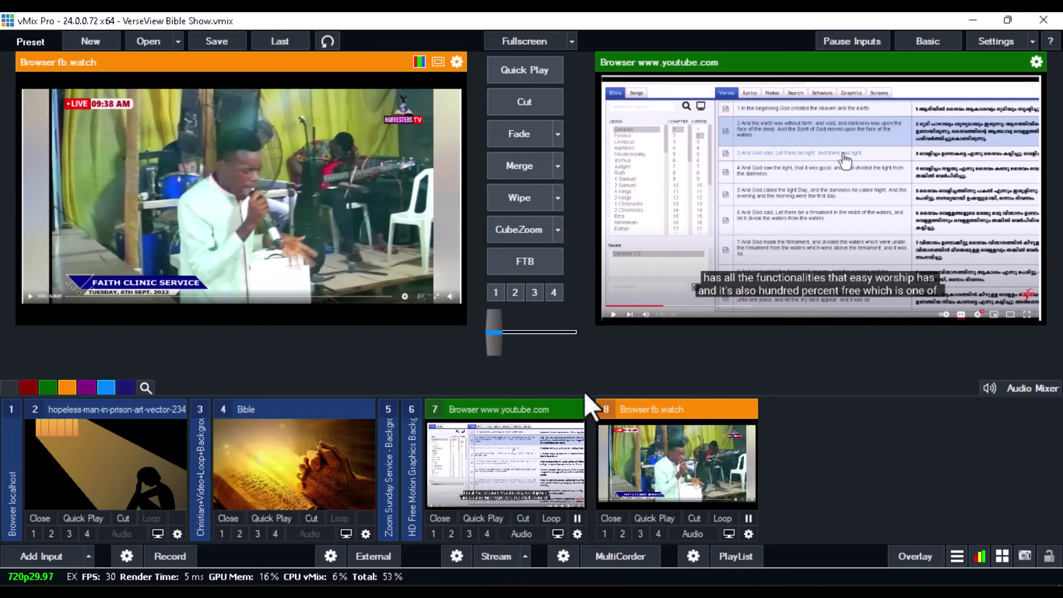
Check the web address in the YouTube input's browser properties and close them without updating.
right_click(494, 458)
click(513, 553)
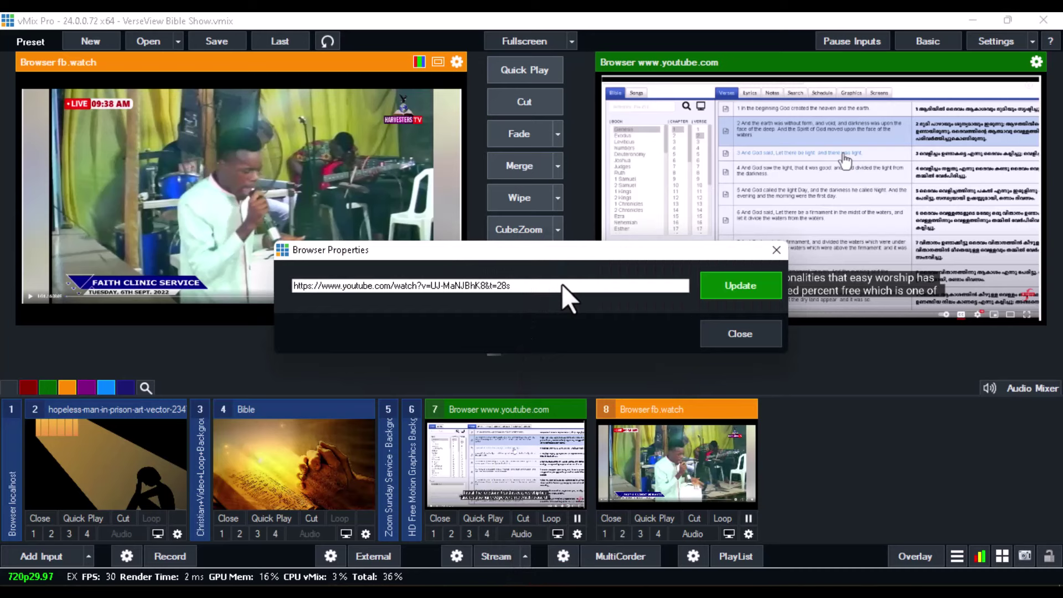
click(777, 250)
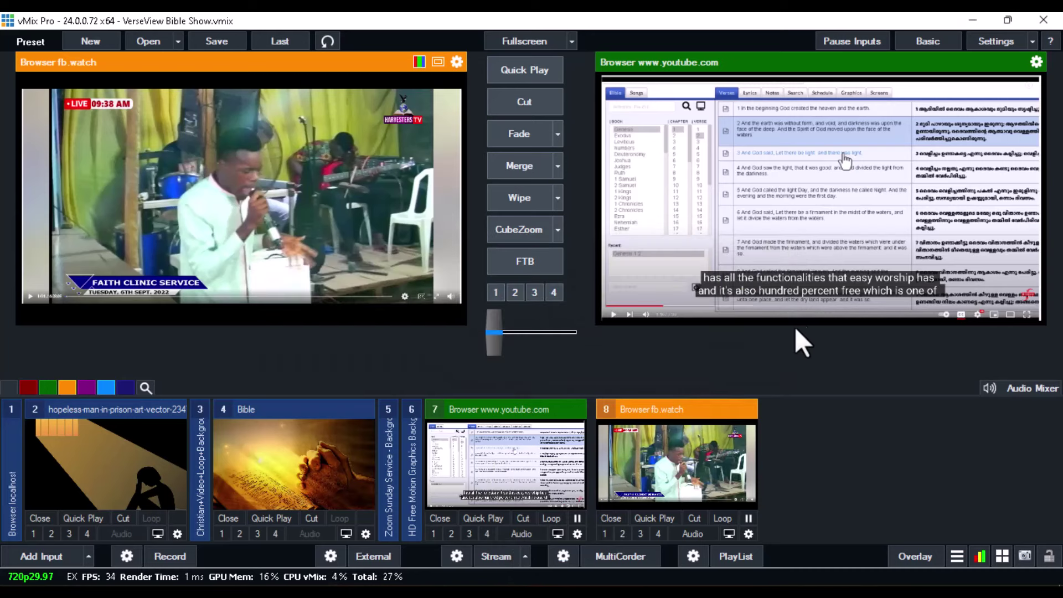